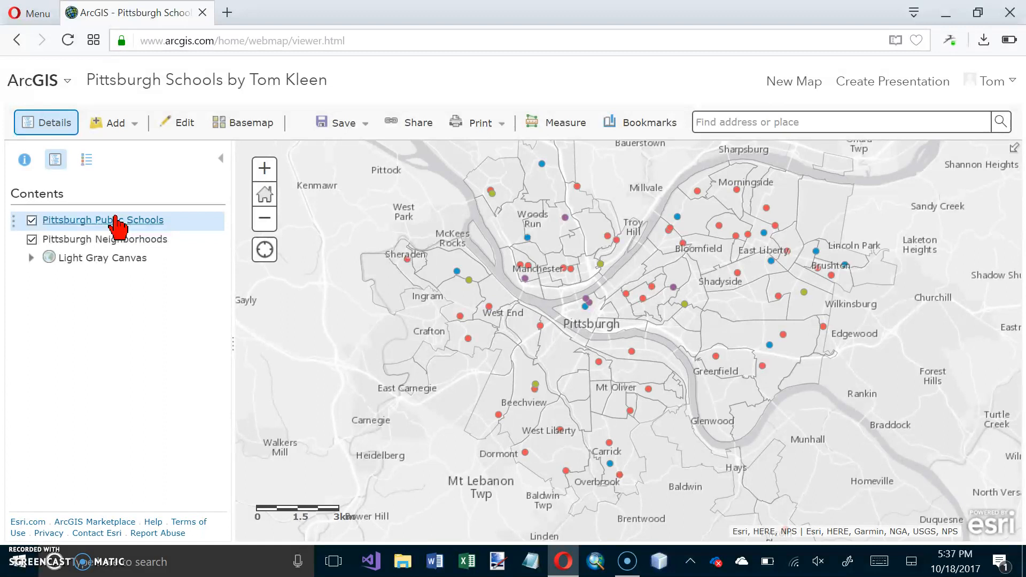
- Open the unique symbols style options for the Pittsburgh Public Schools layer, classified by the Level attribute
mouse_move(117, 227)
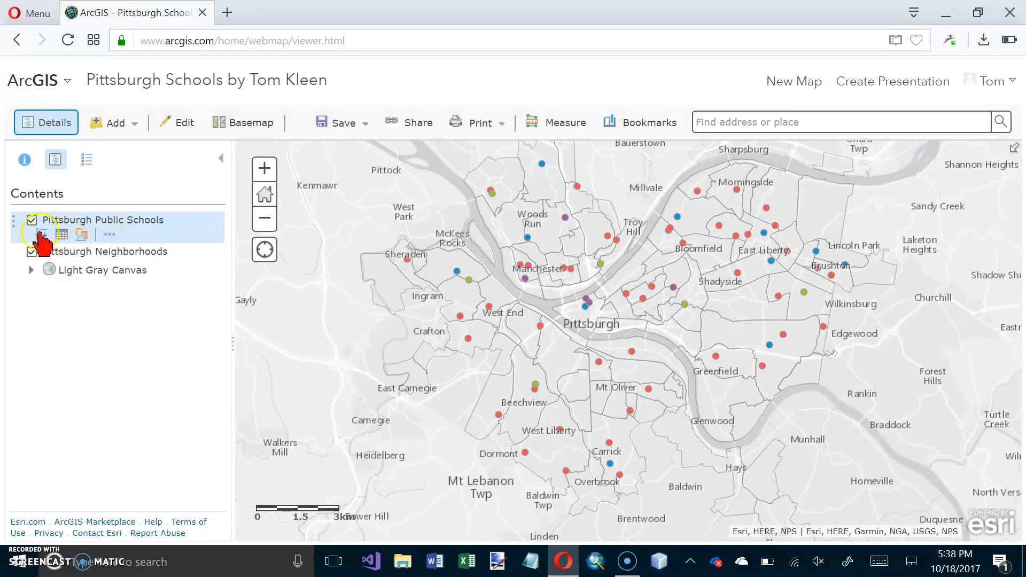
click(81, 235)
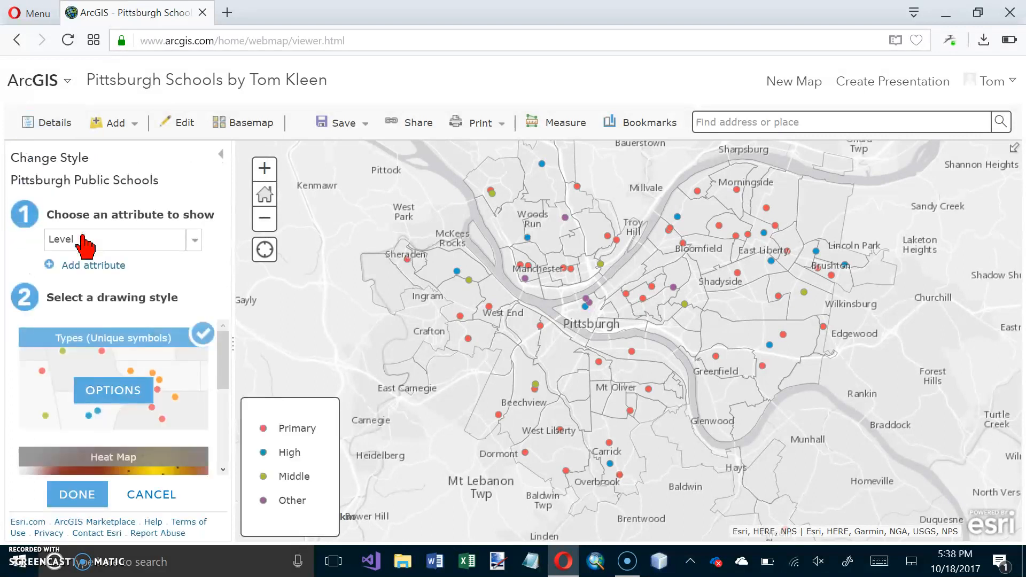
click(107, 398)
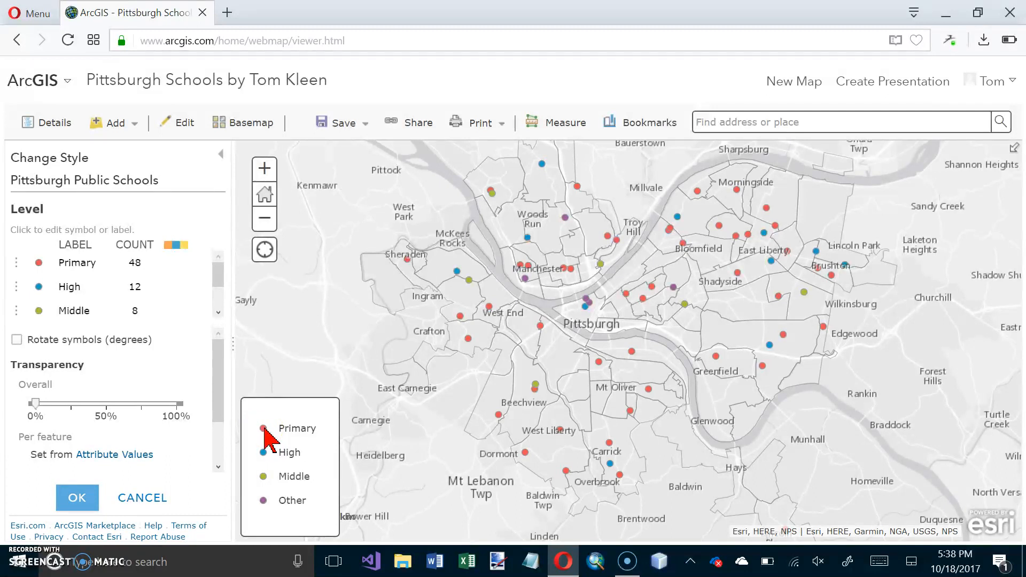
click(217, 420)
drag(217, 420, 224, 378)
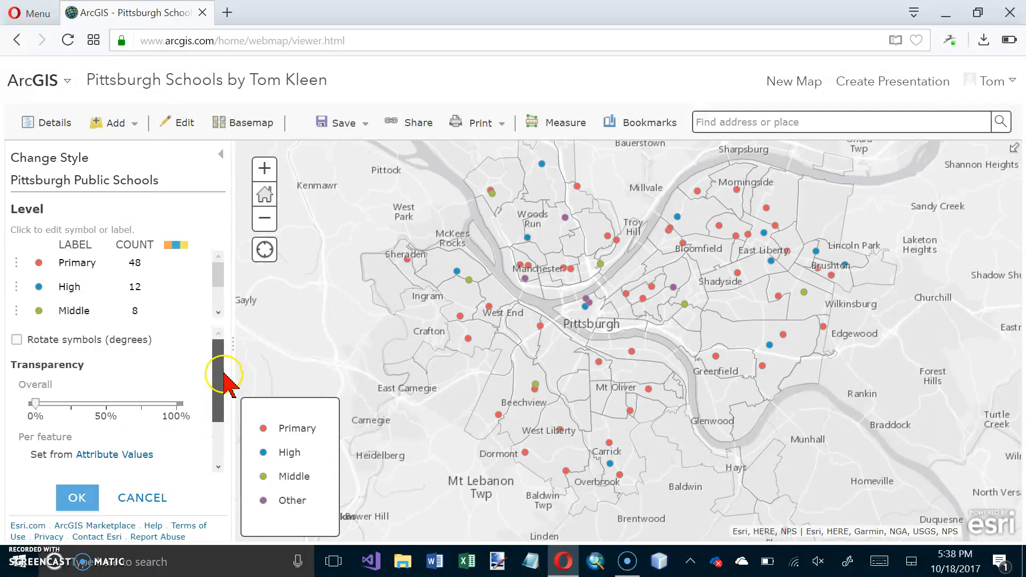
mouse_move(220, 280)
mouse_down()
mouse_move(219, 314)
mouse_move(214, 273)
mouse_up()
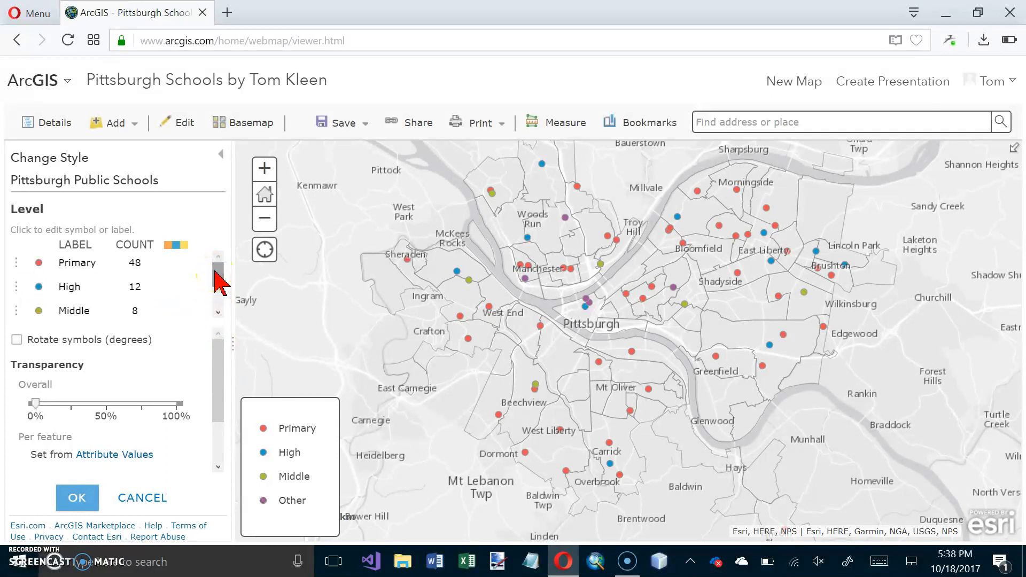
- Set the Primary category's symbol size to 20 px and save the map
click(39, 263)
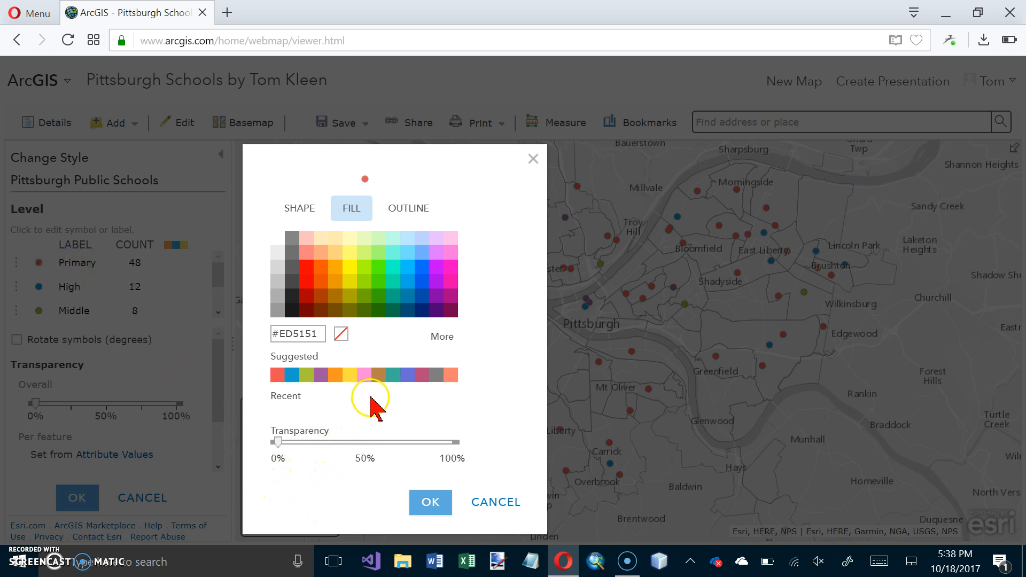
click(297, 208)
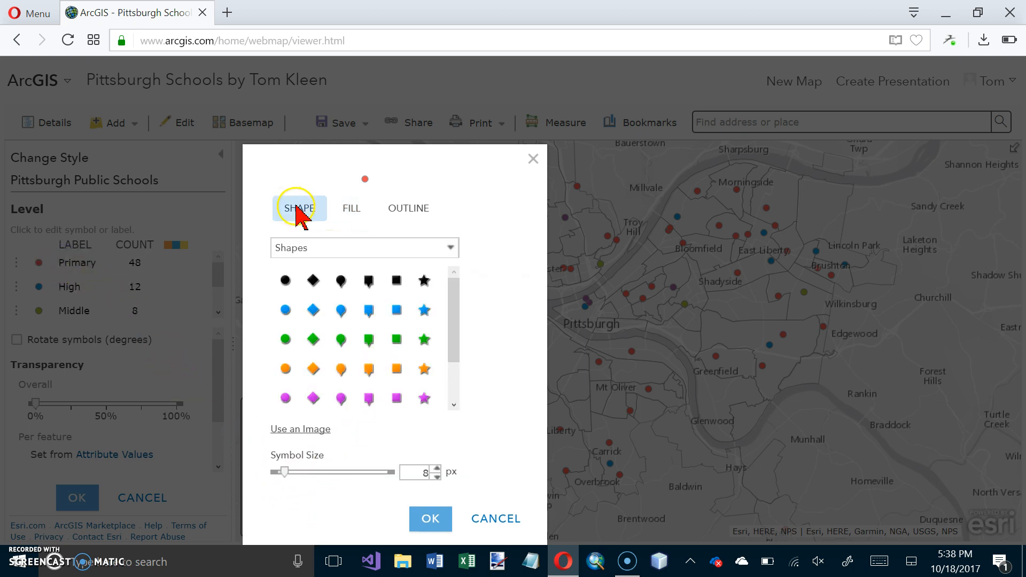
click(437, 470)
click(438, 470)
click(437, 470)
click(437, 469)
click(437, 469)
click(438, 471)
click(438, 470)
click(438, 471)
click(438, 471)
click(438, 471)
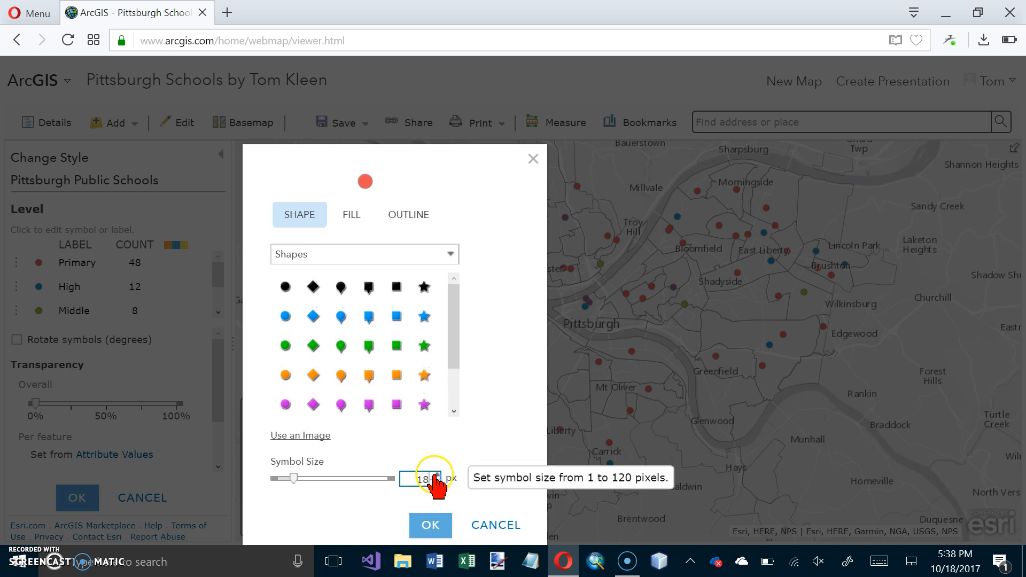
click(438, 474)
click(437, 474)
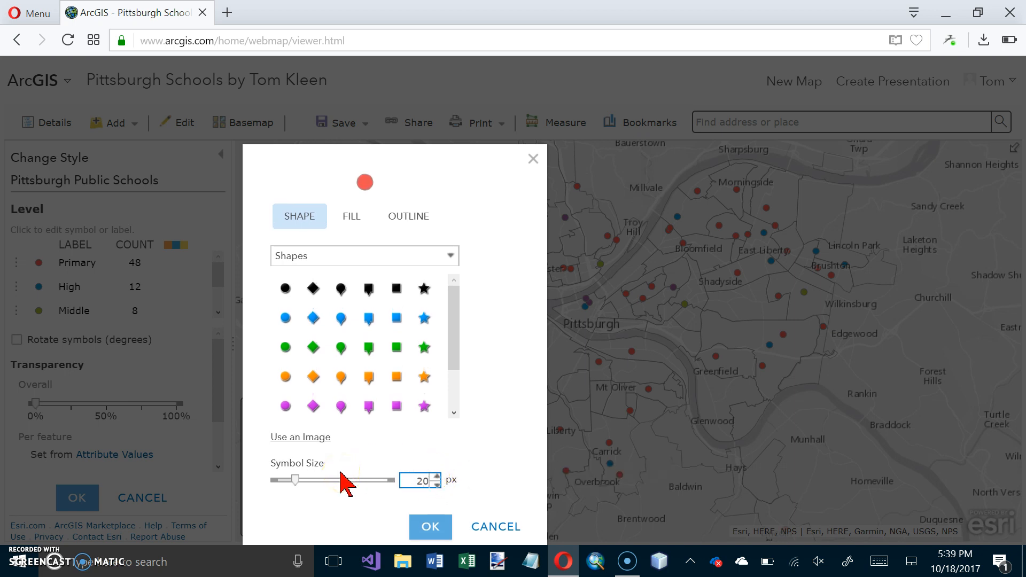
click(430, 529)
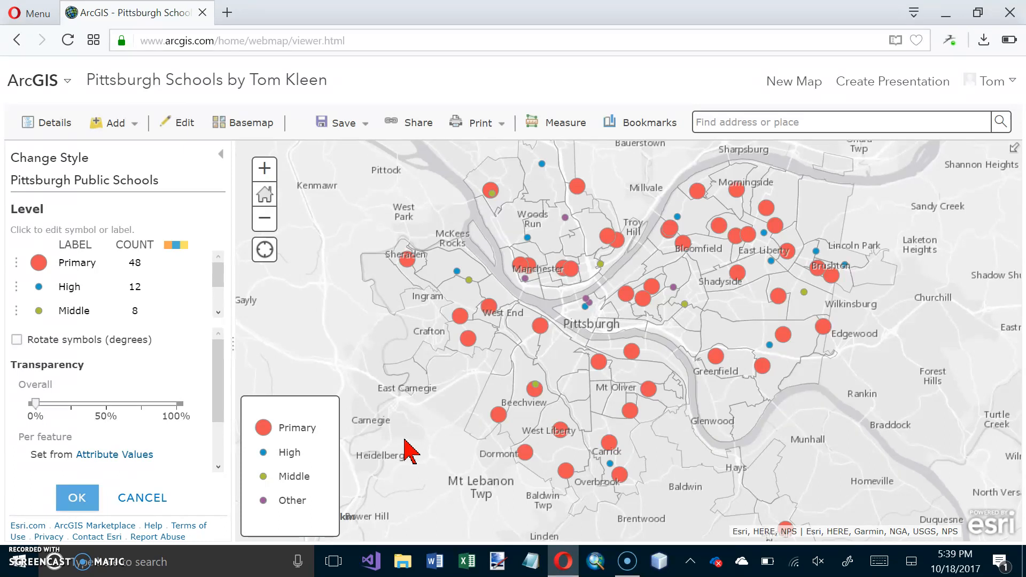
click(342, 124)
click(336, 154)
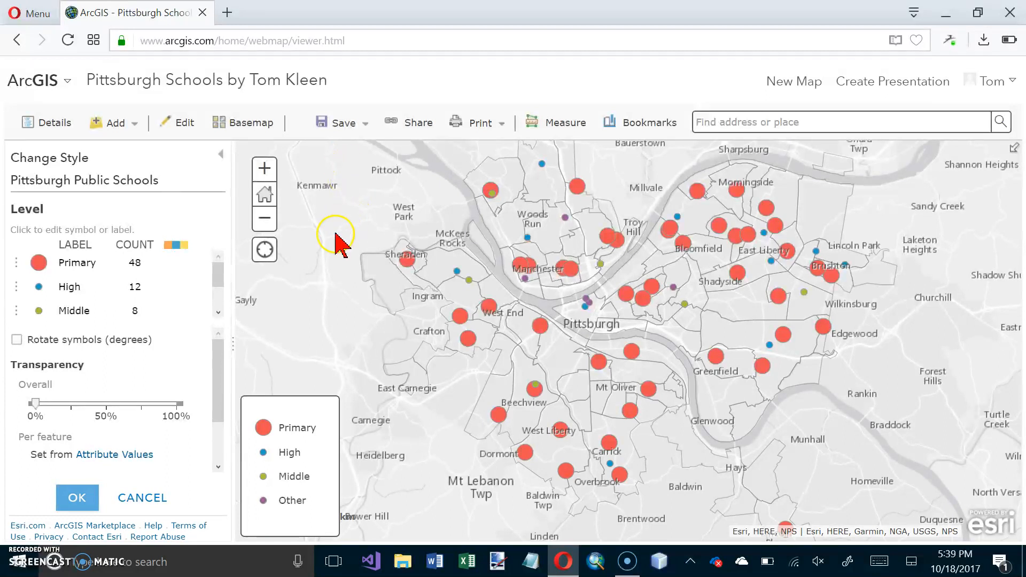
- Change the High category's symbol to a blue diamond with a size of 20 px
click(38, 288)
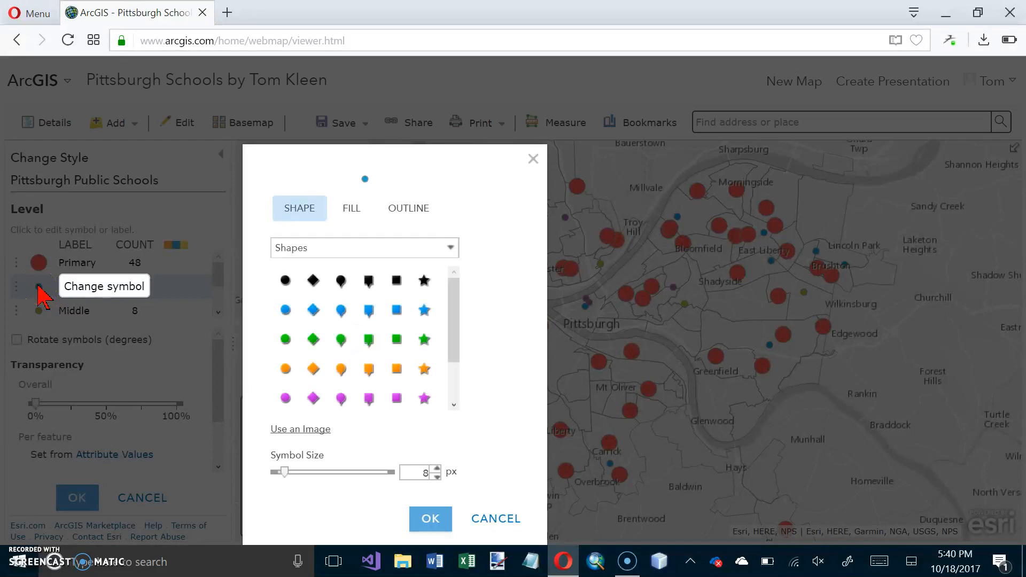
click(285, 472)
mouse_move(285, 472)
mouse_down()
mouse_move(304, 484)
mouse_move(297, 479)
mouse_up()
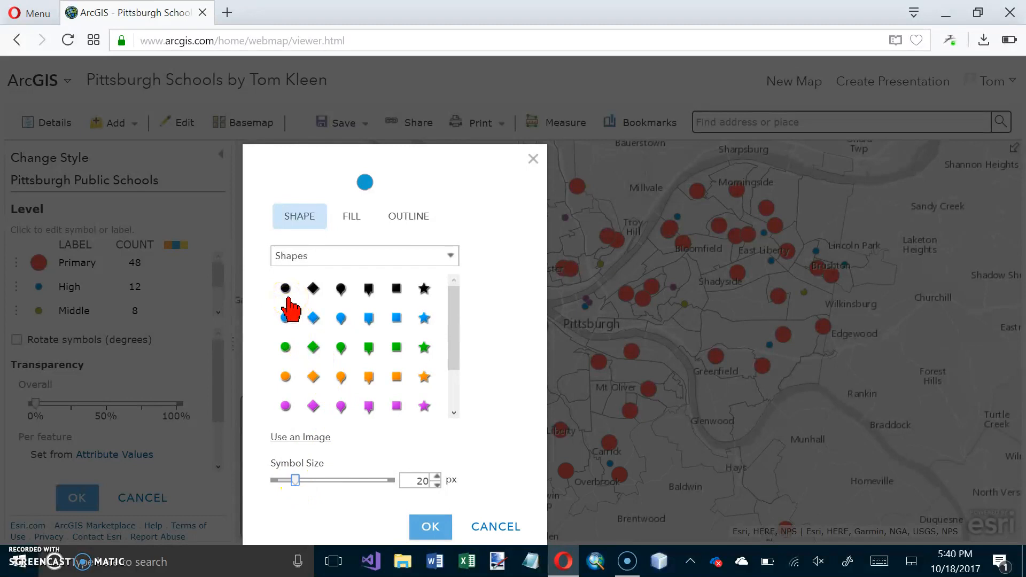
click(456, 340)
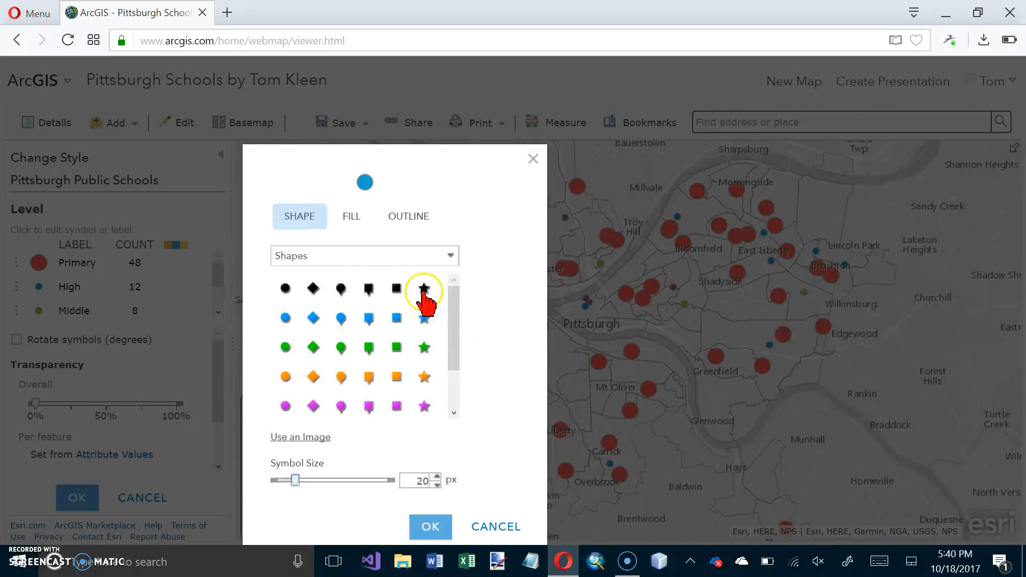
mouse_move(455, 294)
mouse_down()
mouse_move(453, 327)
mouse_move(453, 292)
mouse_up()
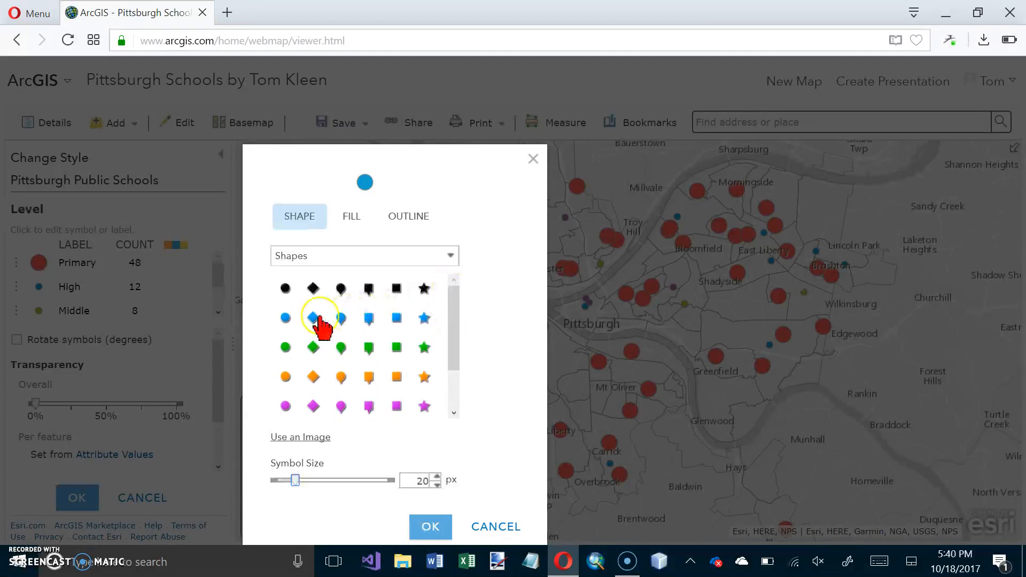
click(315, 318)
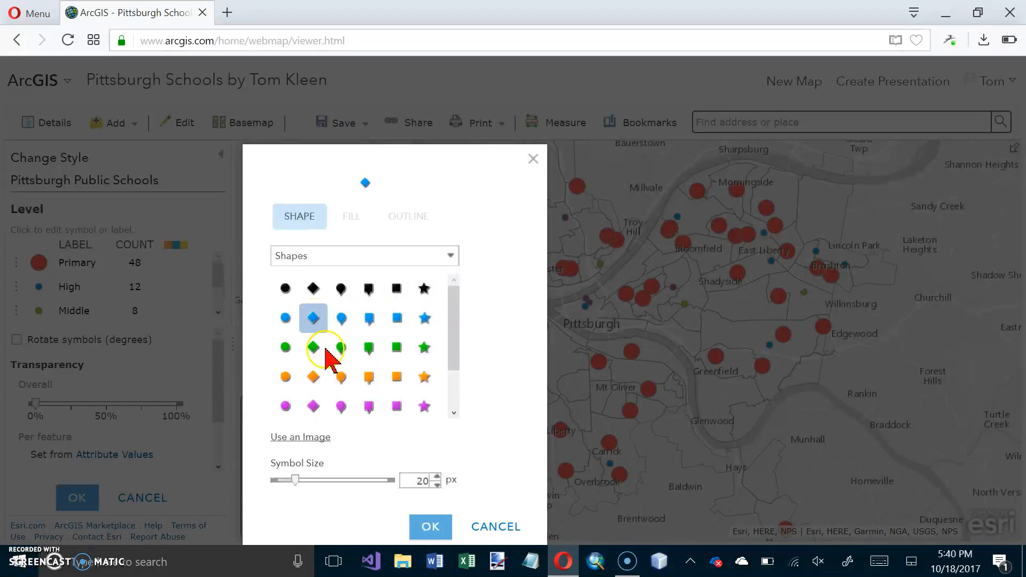
click(426, 527)
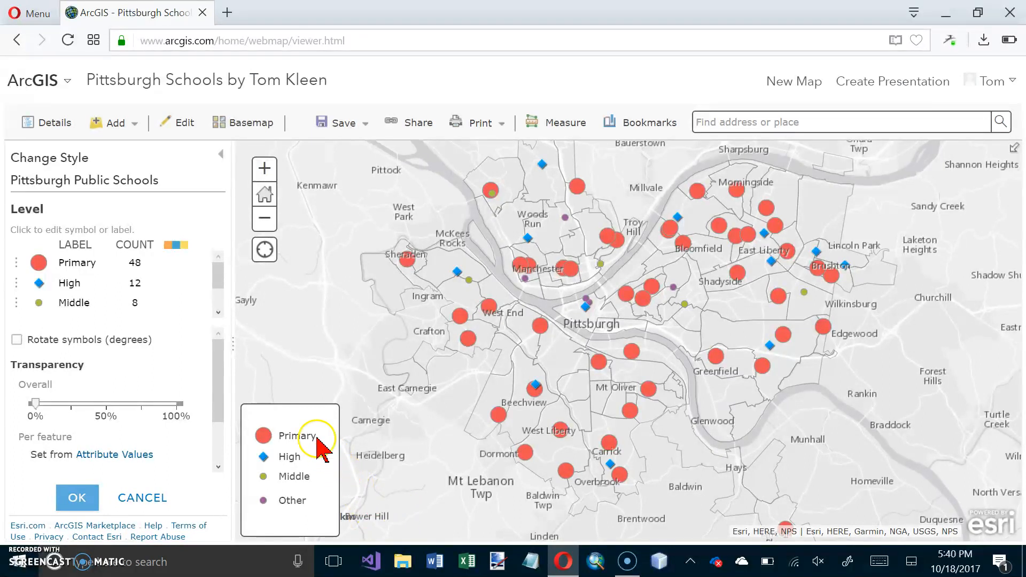
- Check the High category's symbol size and keep it at 20 px
click(38, 282)
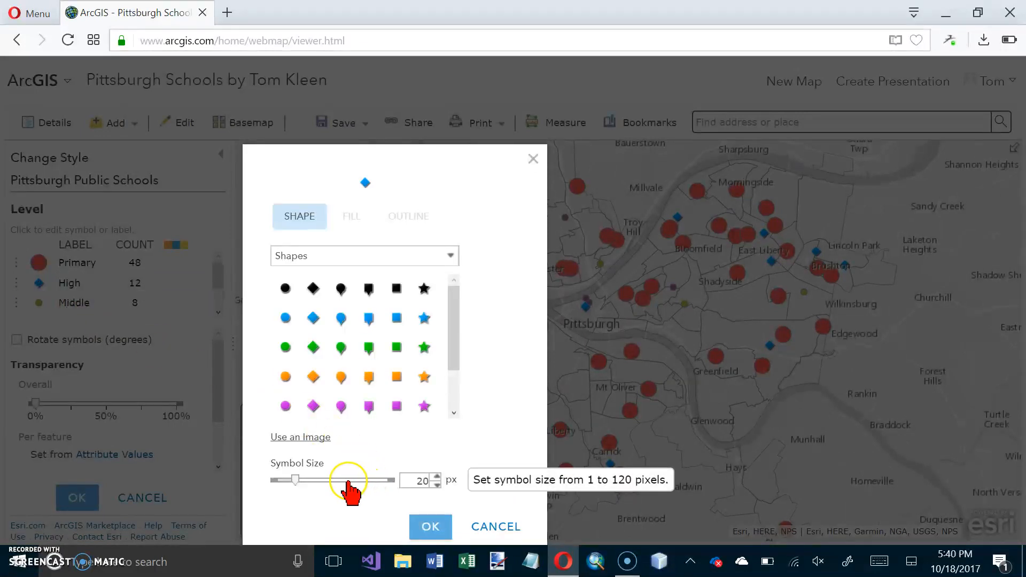
click(437, 485)
click(438, 477)
click(429, 527)
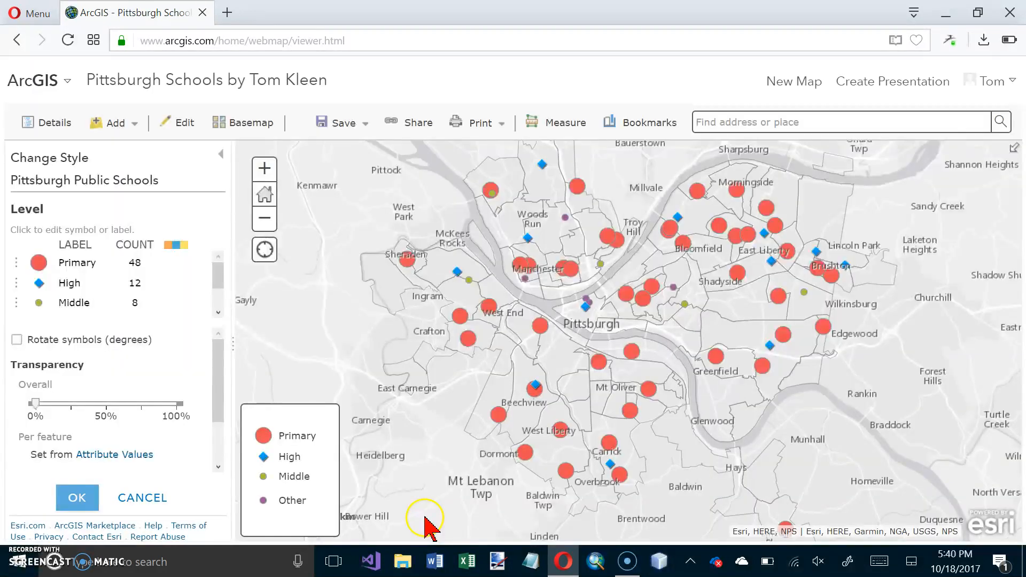
- Change the Primary category's symbol to the preset red circle from the Shapes set
click(39, 262)
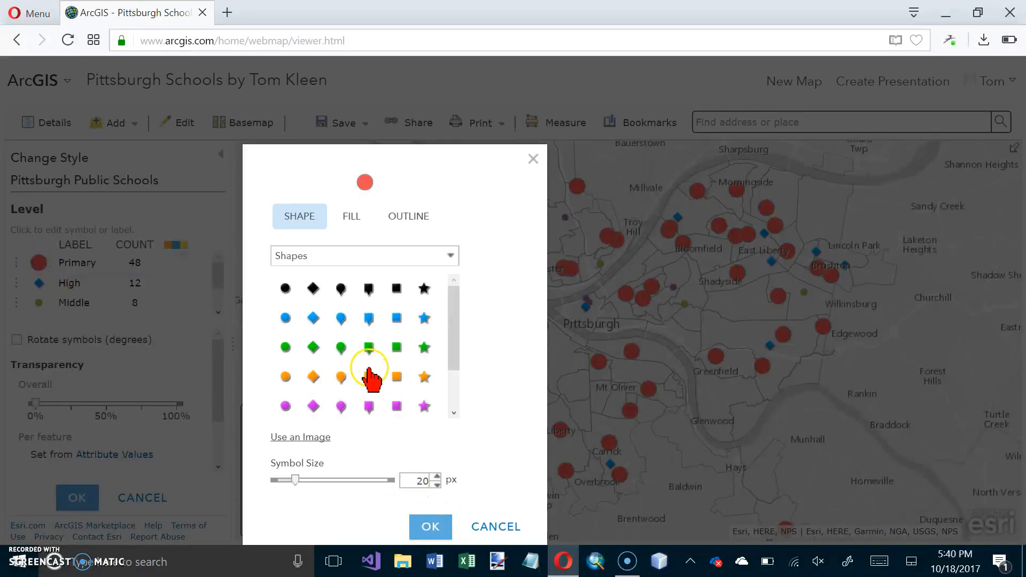
drag(454, 360, 460, 408)
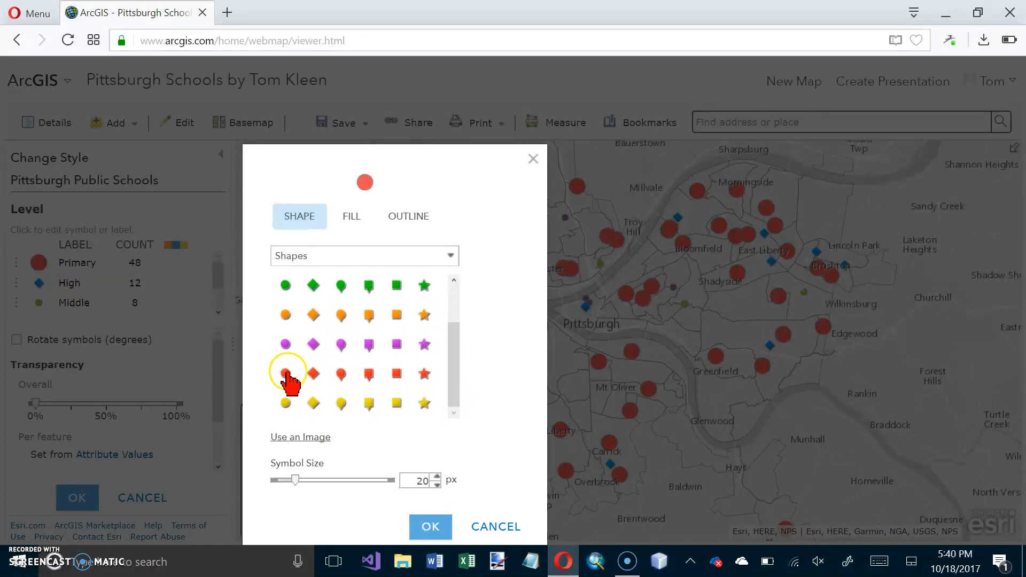
click(287, 377)
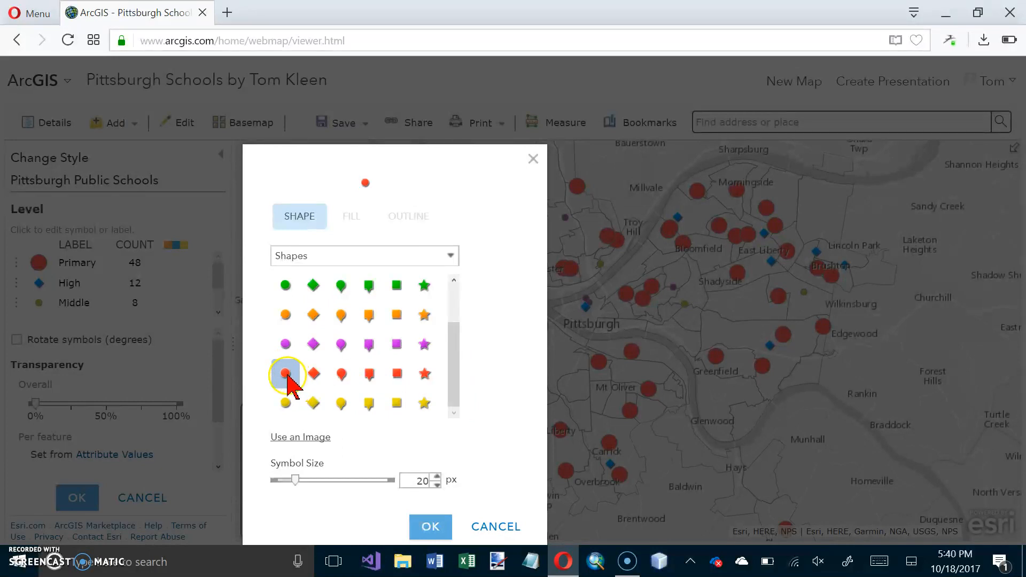
click(426, 524)
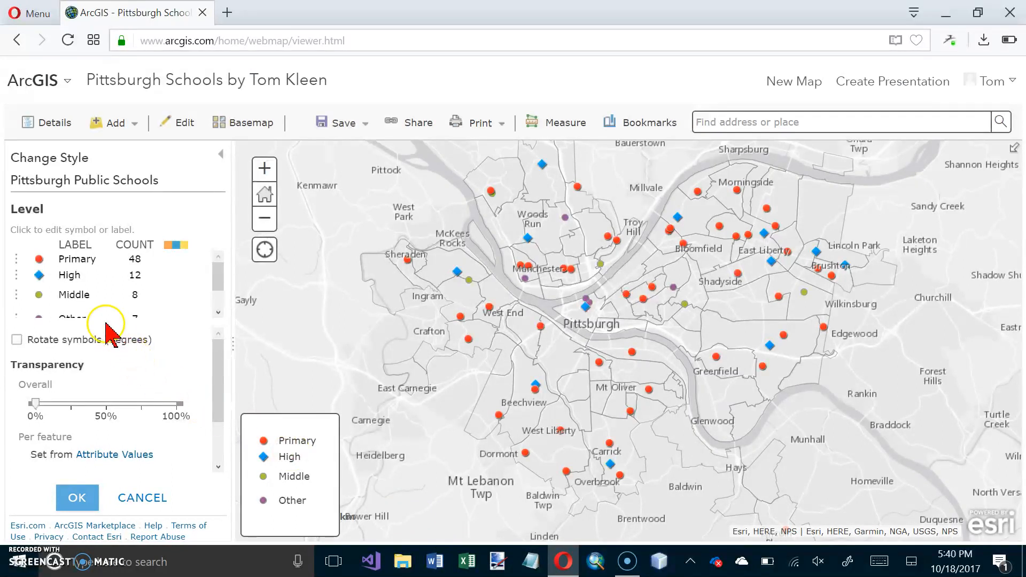
- Change the Middle category's symbol to a green round pin with a size of 20 px
click(38, 294)
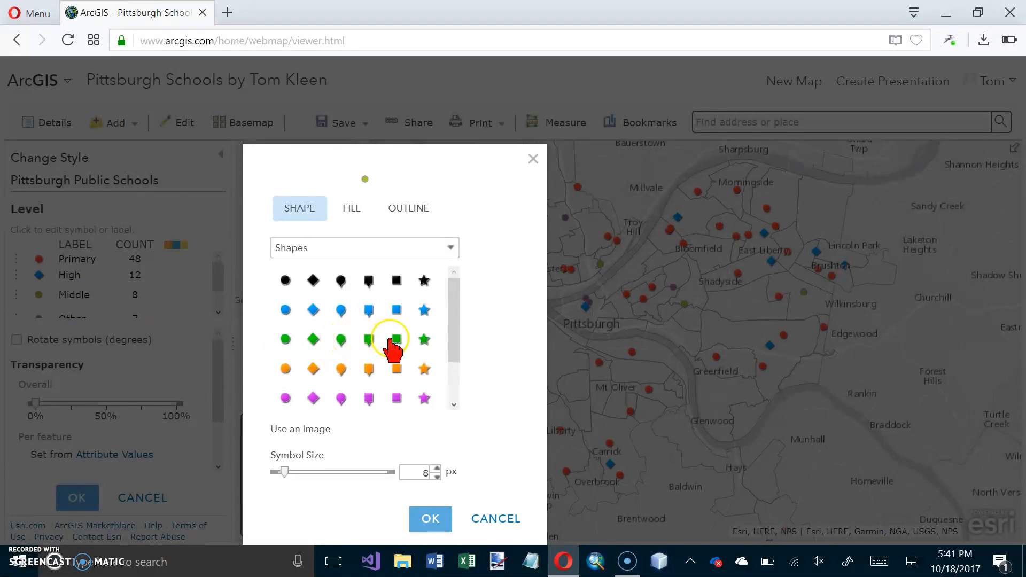
click(341, 341)
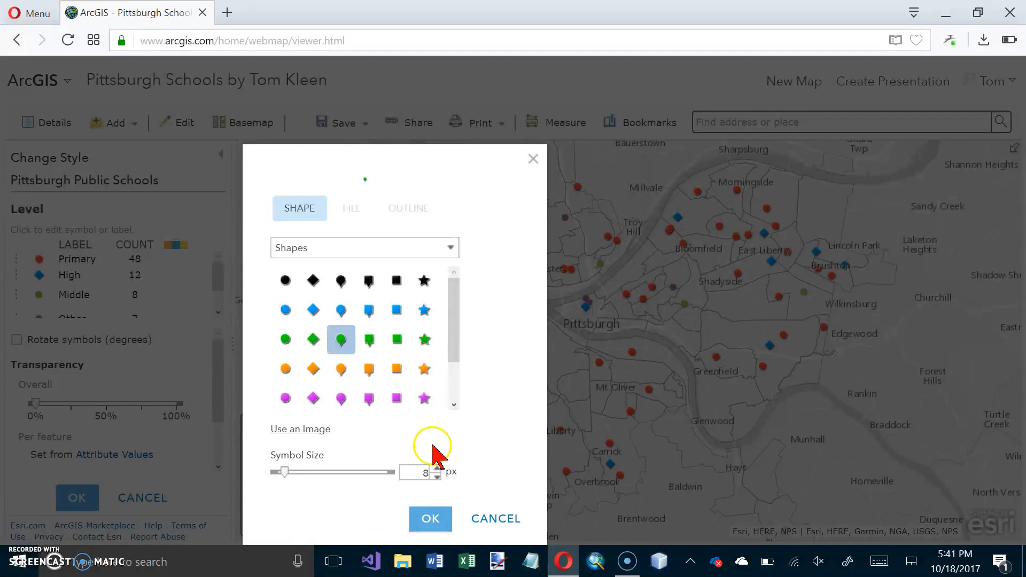
click(436, 468)
click(437, 468)
click(436, 469)
click(436, 469)
click(436, 469)
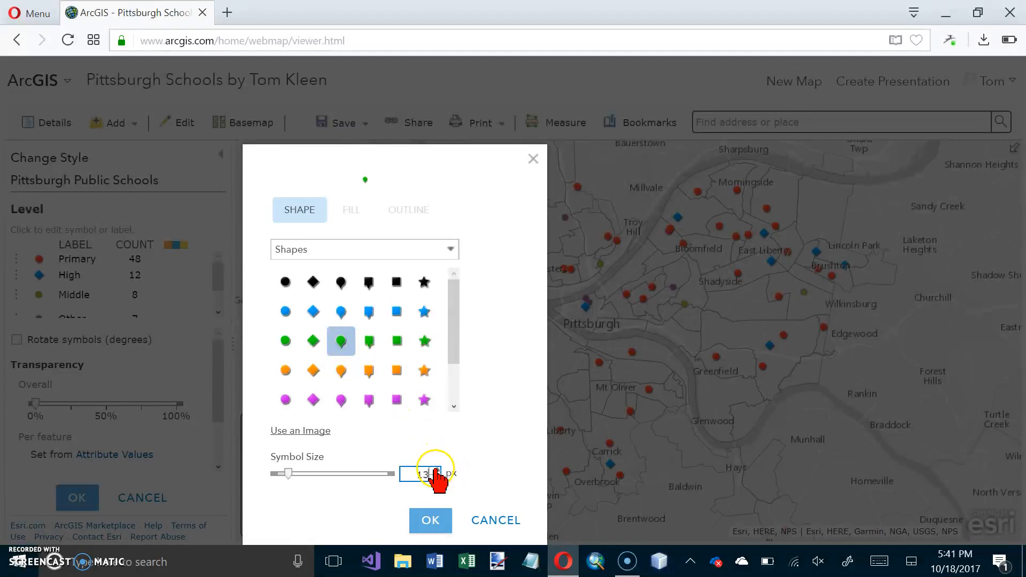
click(436, 469)
click(436, 469)
click(436, 470)
click(436, 470)
click(436, 474)
click(436, 474)
click(437, 474)
click(433, 527)
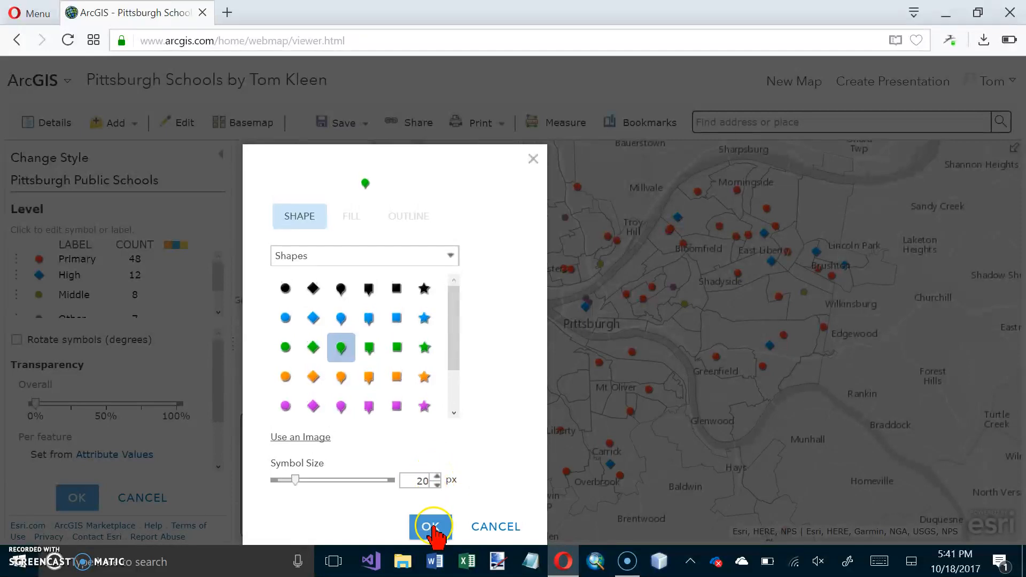
- Change the Other category's symbol to a purple star with a size of 20 px
click(36, 315)
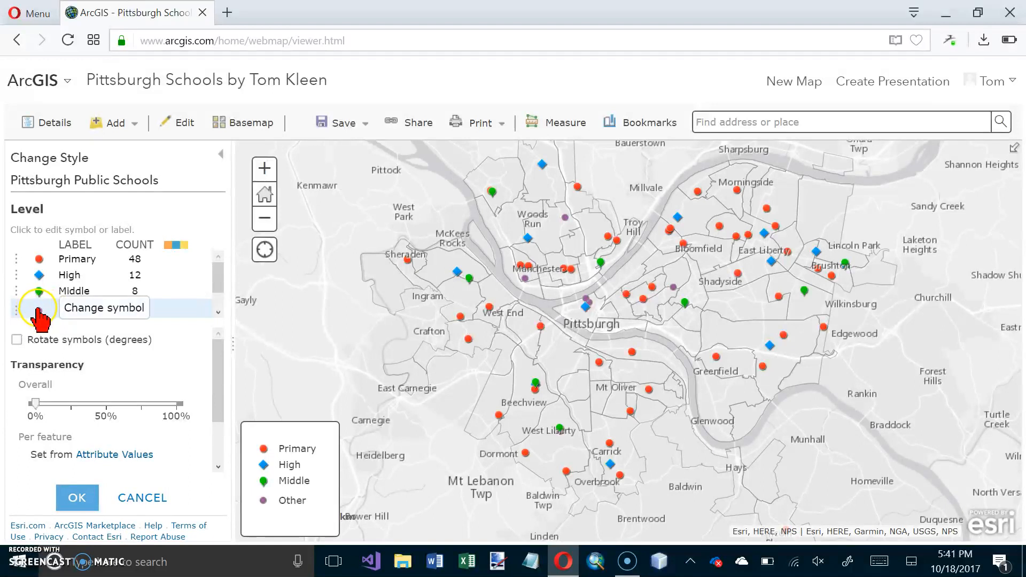
click(38, 312)
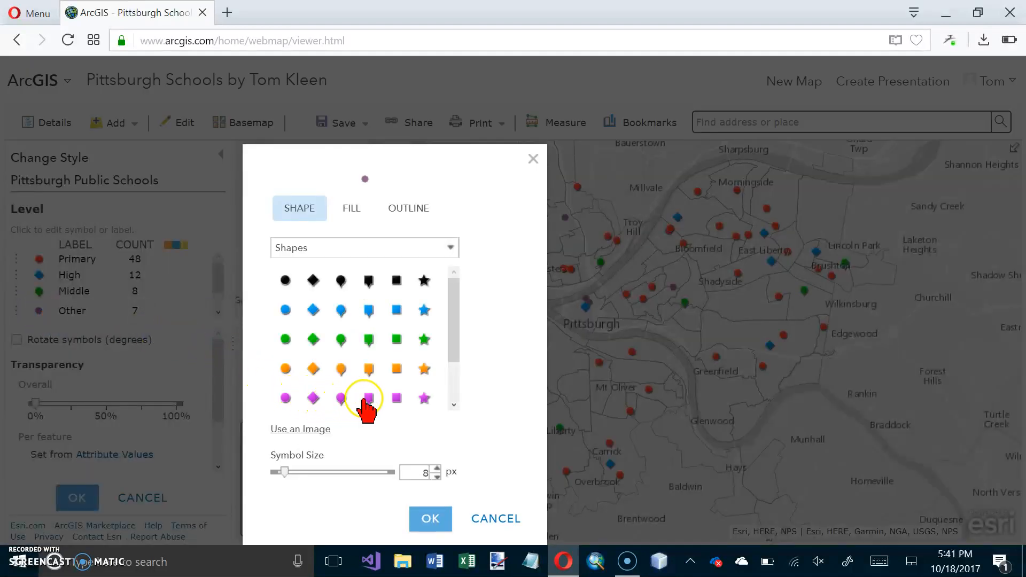
click(424, 398)
click(437, 468)
click(437, 468)
click(437, 469)
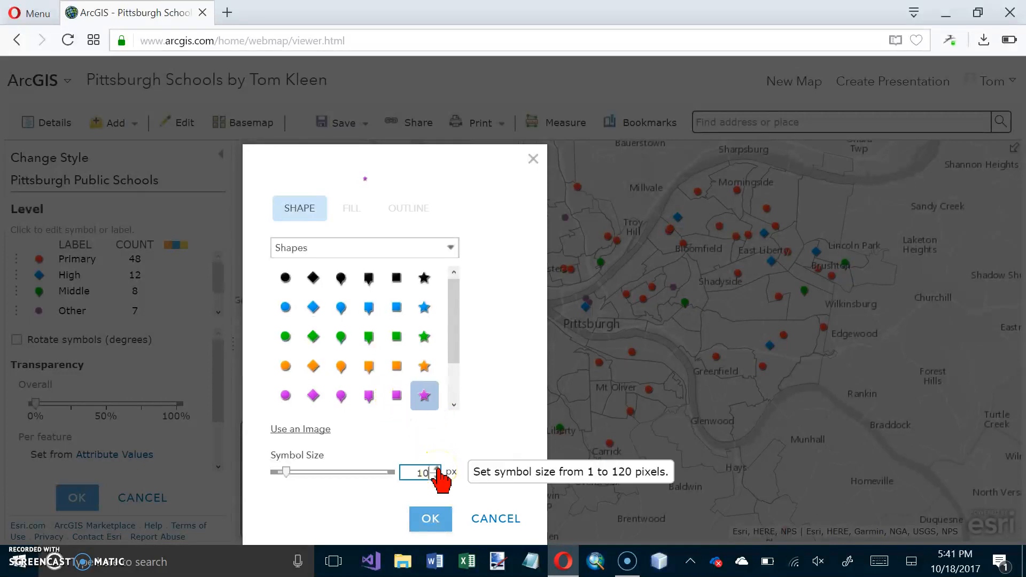
click(437, 469)
click(437, 469)
click(437, 470)
click(438, 470)
click(438, 472)
click(437, 472)
click(437, 472)
click(438, 477)
click(438, 476)
click(431, 527)
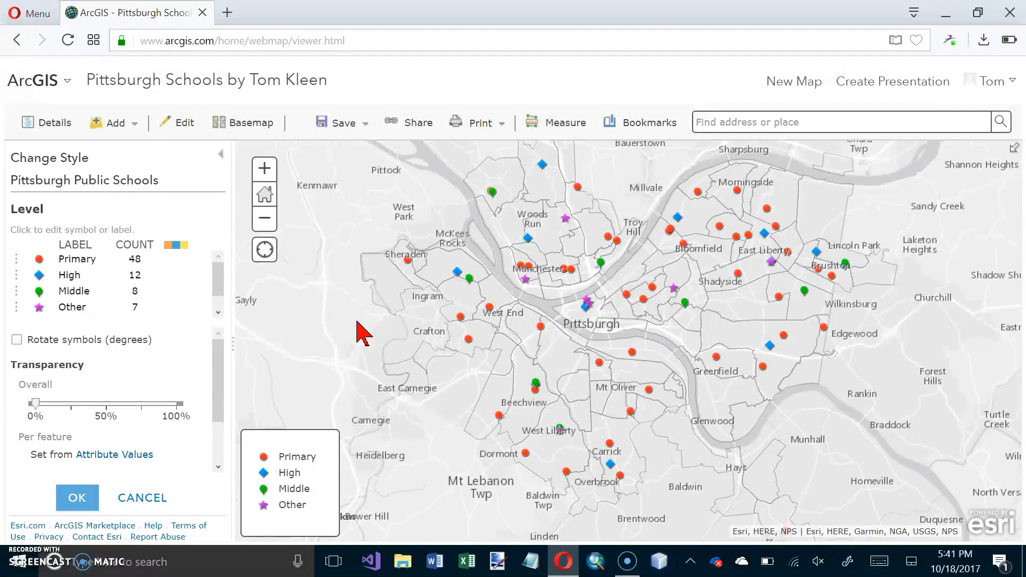
- View the attribute pop-ups of a Middle school near Ingram and the Primary school in Sheraden
click(470, 279)
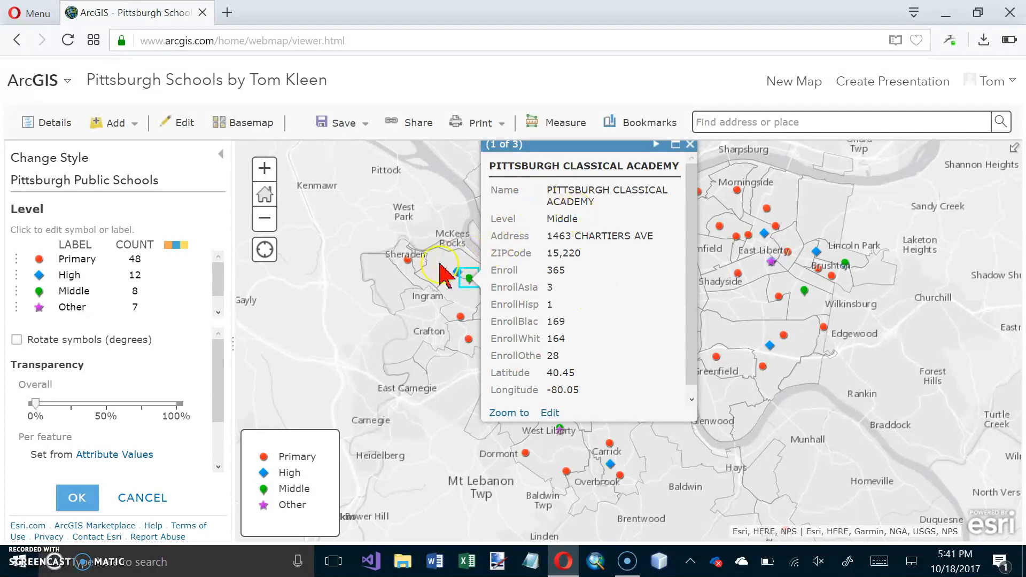
click(409, 262)
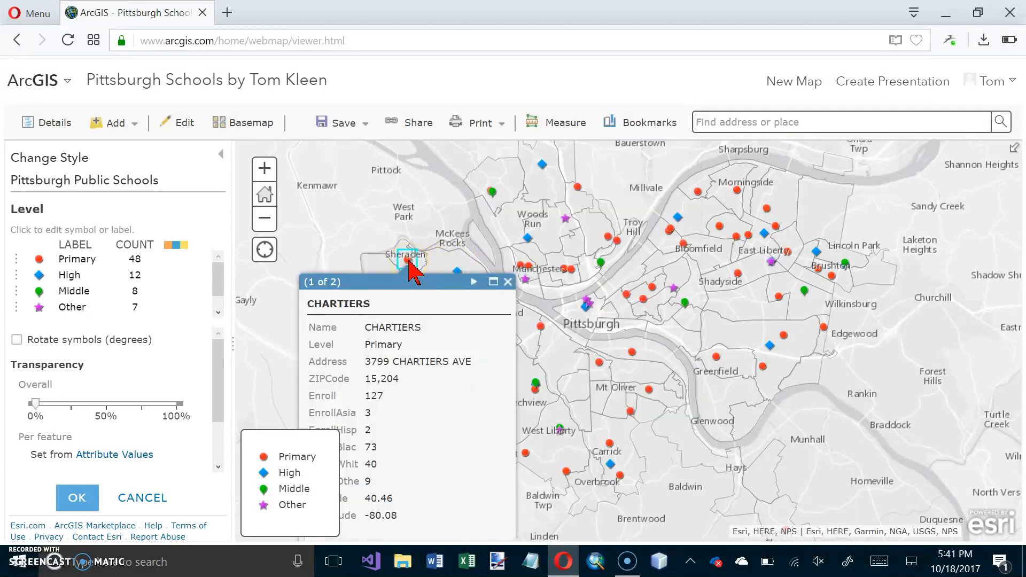
click(348, 231)
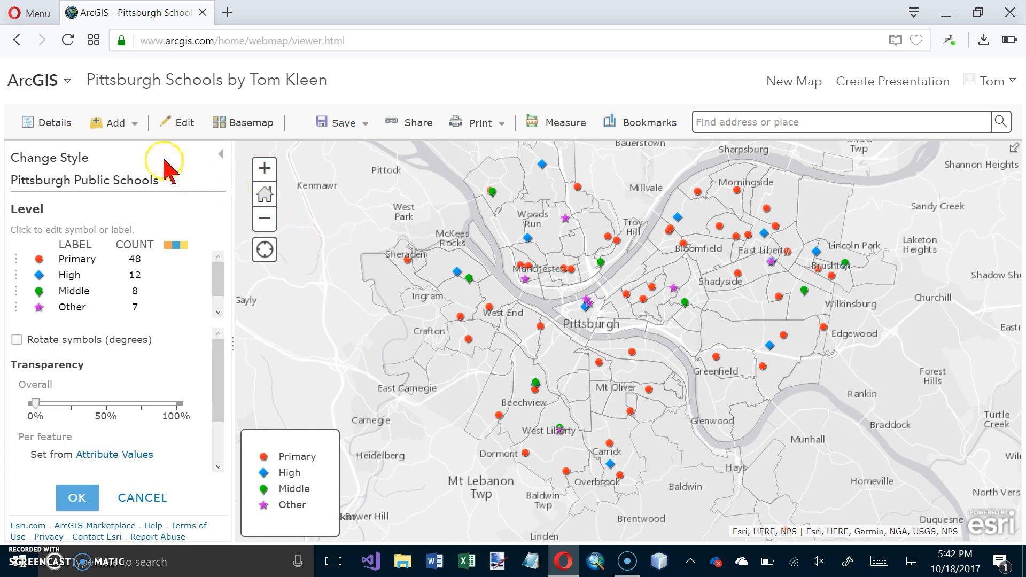
- Search ArcGIS Online for "hospitals" layers within the map area
click(133, 124)
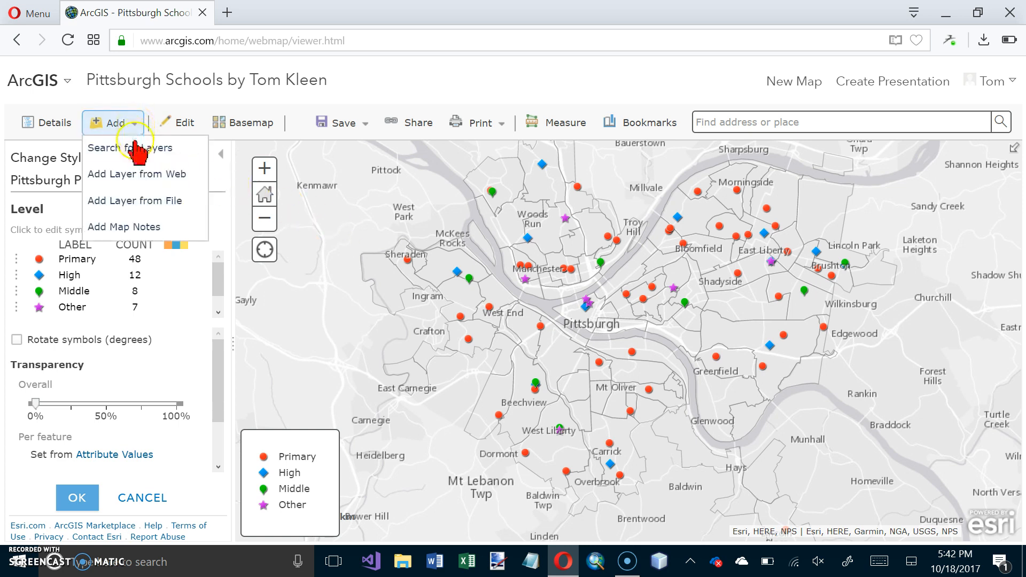
click(135, 145)
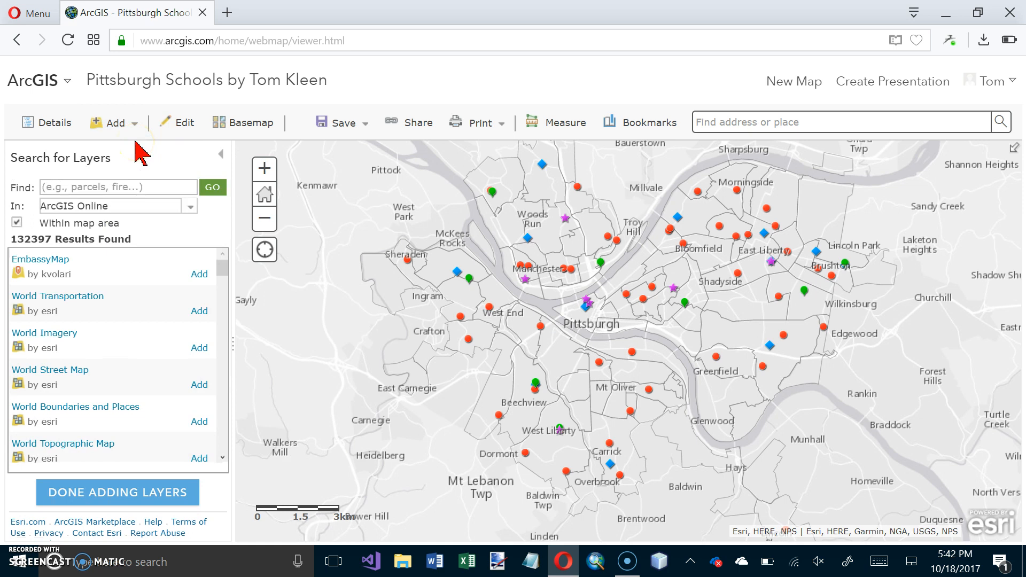
click(145, 189)
text(hospitl)
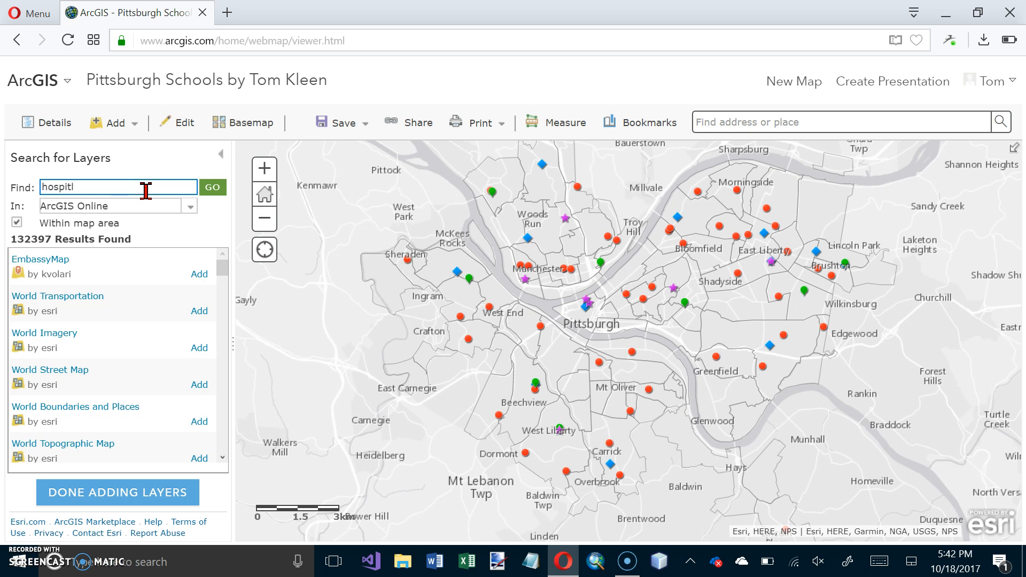
key(BackSpace)
text(als)
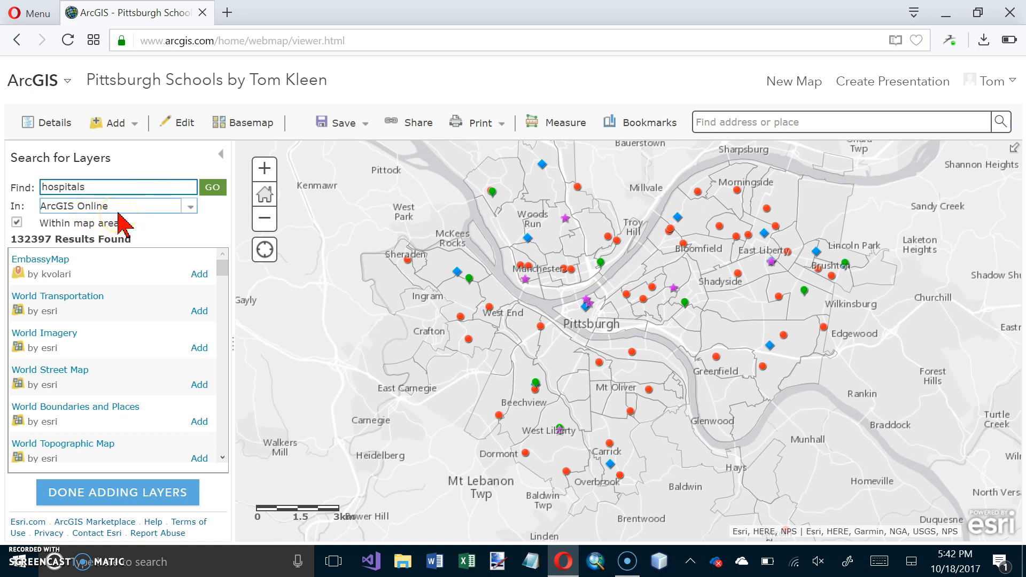
click(209, 188)
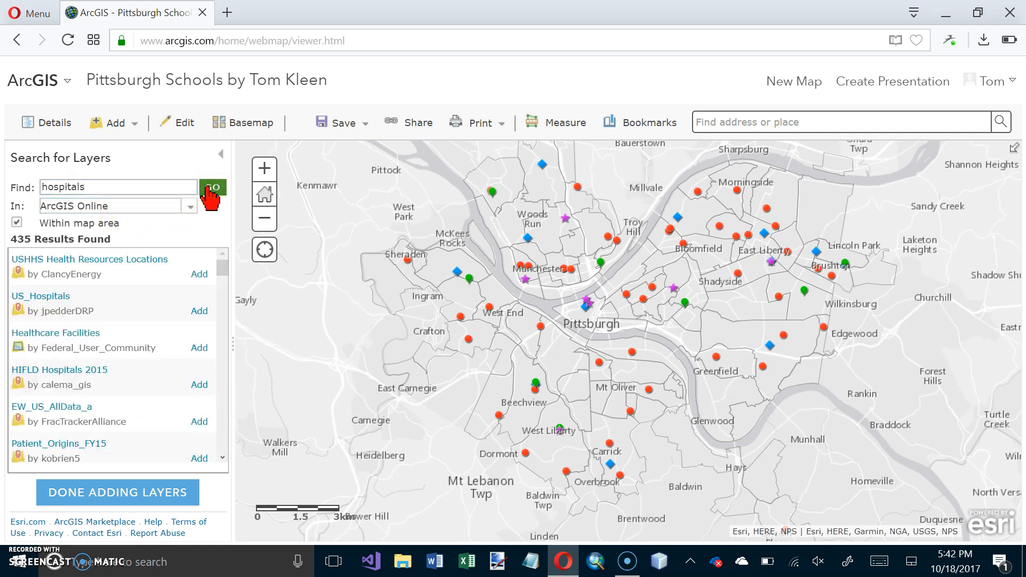
- Look through the list of hospital layers for one suitable for the Pittsburgh area
click(123, 283)
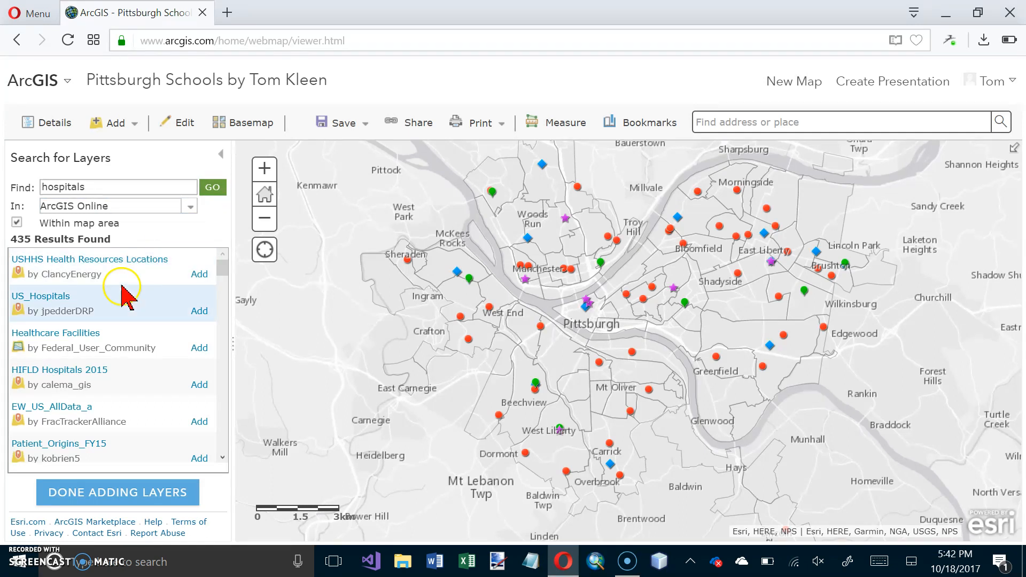
click(95, 319)
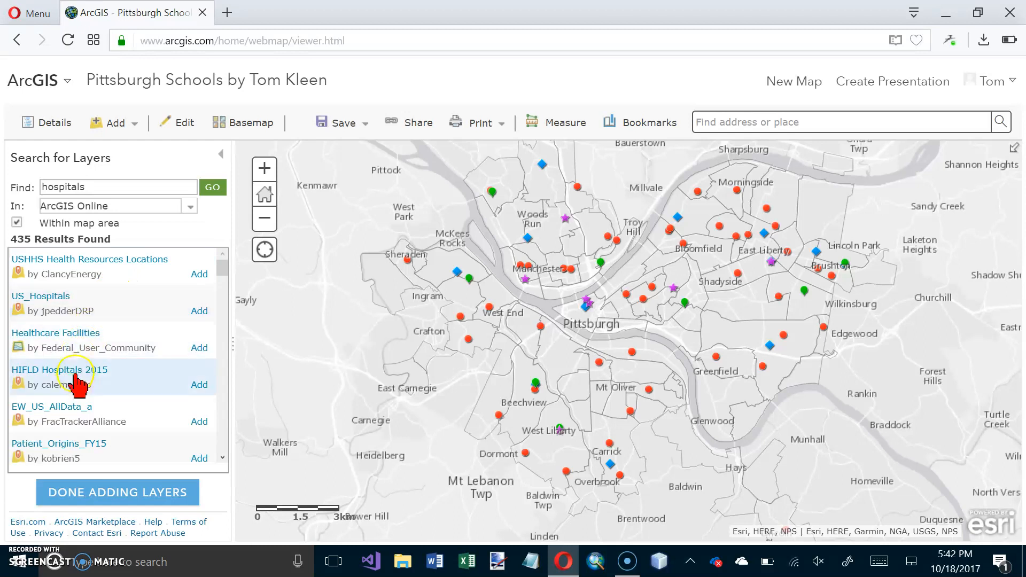
click(139, 266)
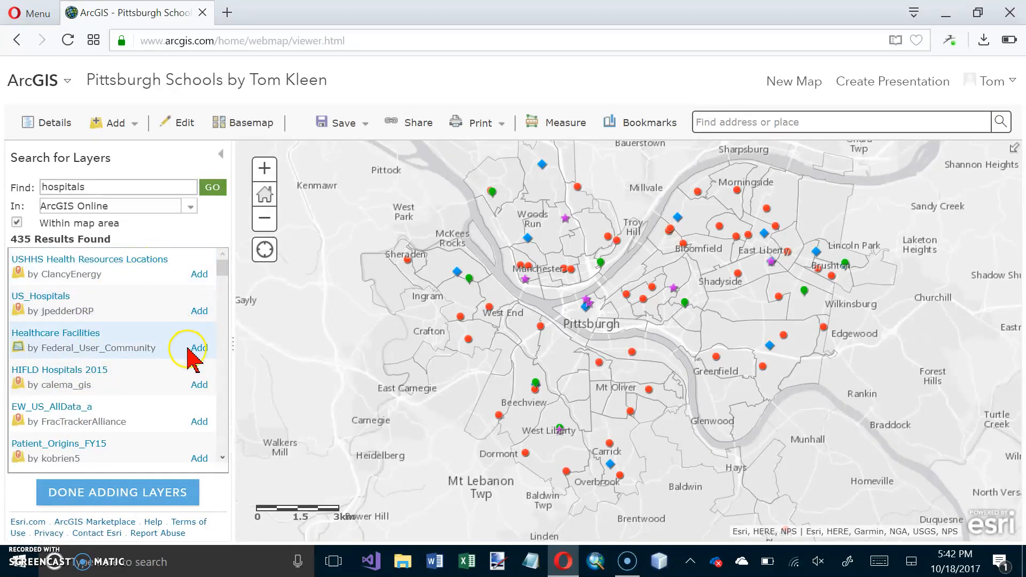
click(222, 417)
click(222, 417)
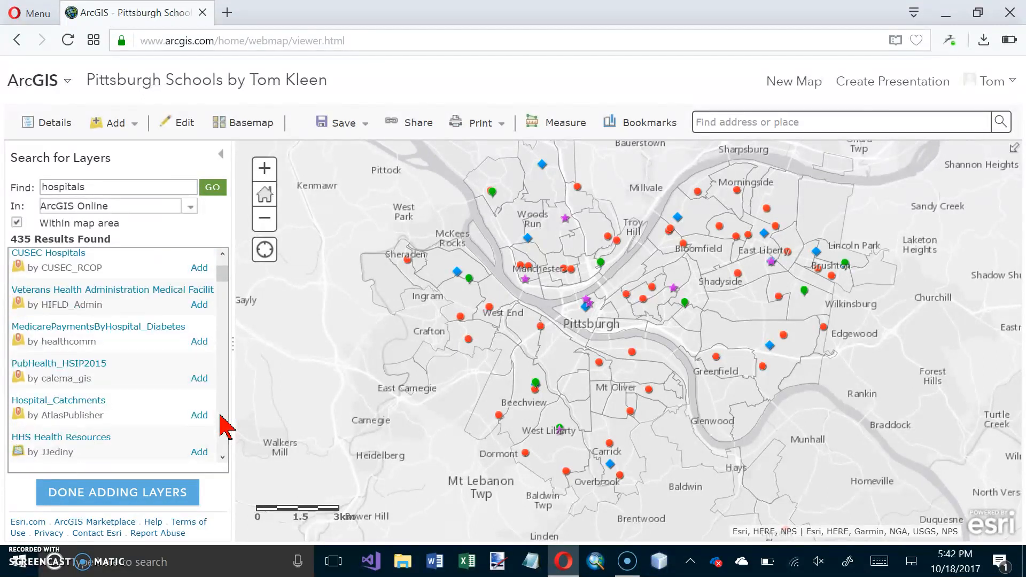
click(222, 417)
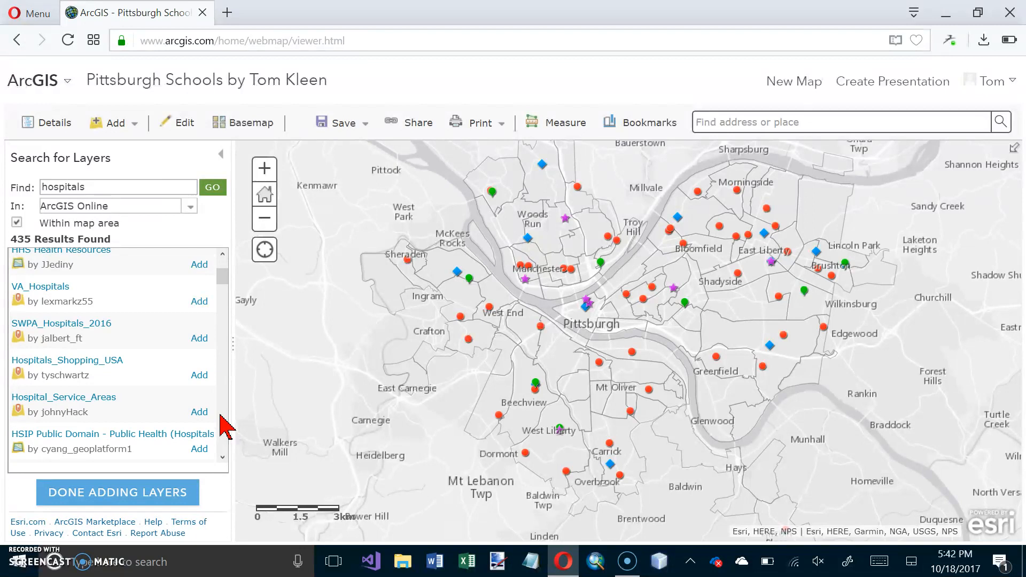
click(222, 417)
click(222, 417)
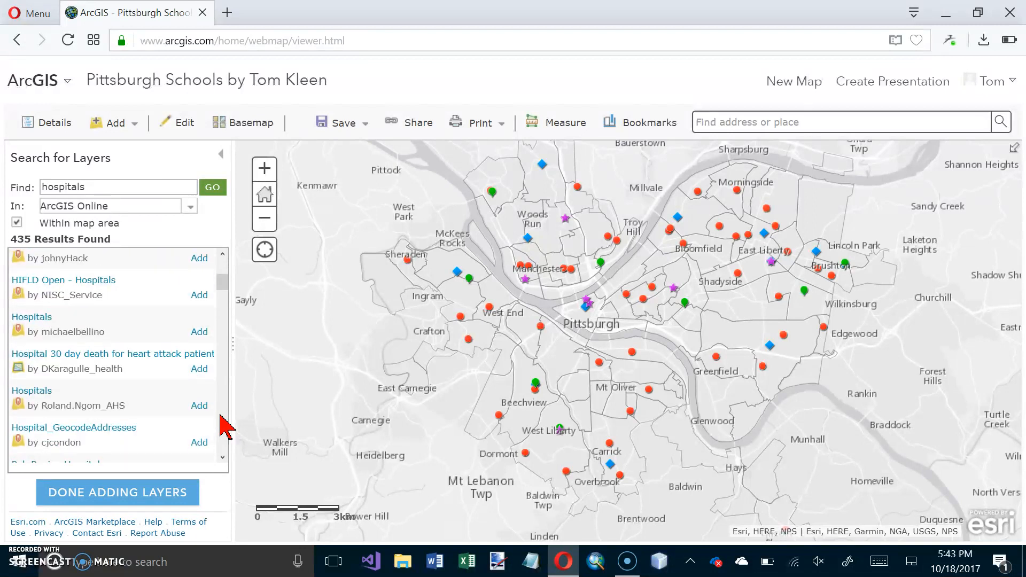
click(221, 417)
click(221, 417)
click(220, 417)
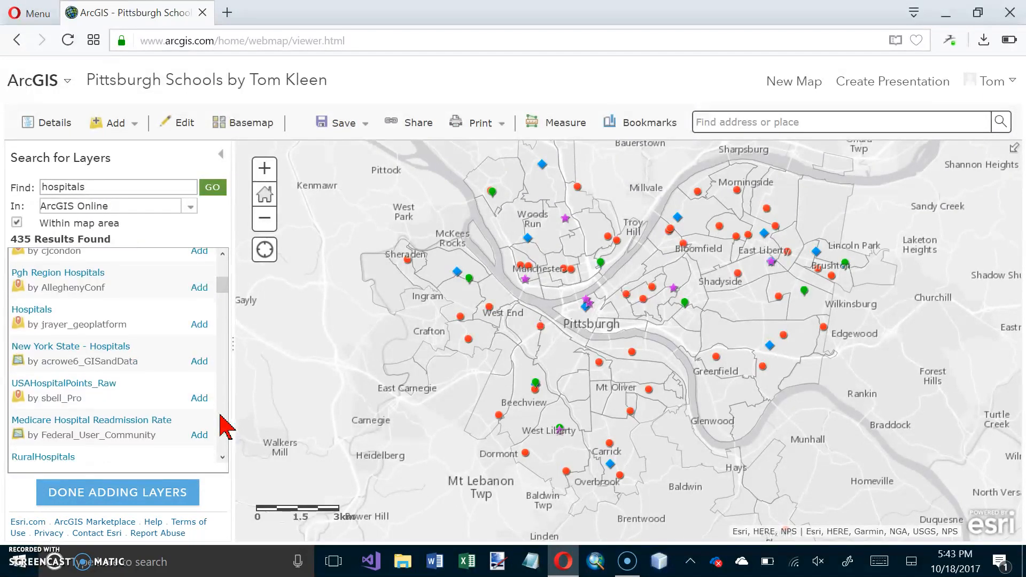
click(221, 417)
click(222, 417)
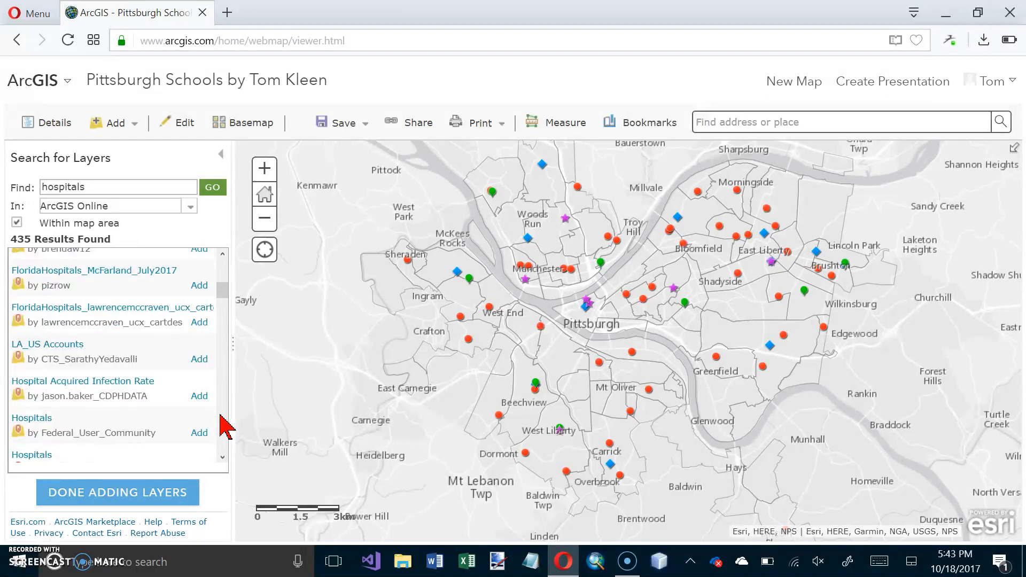
click(221, 416)
click(221, 417)
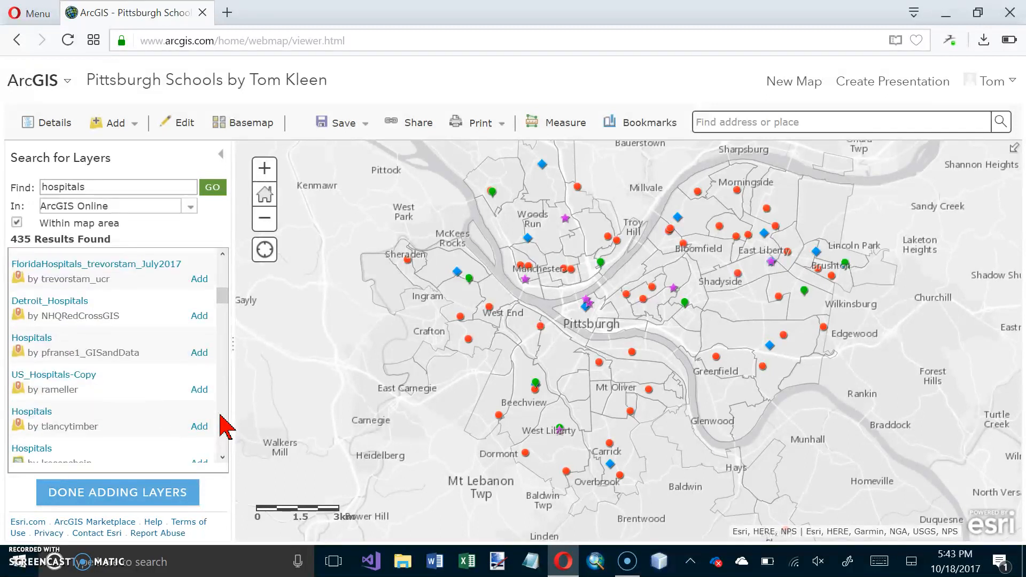
click(221, 417)
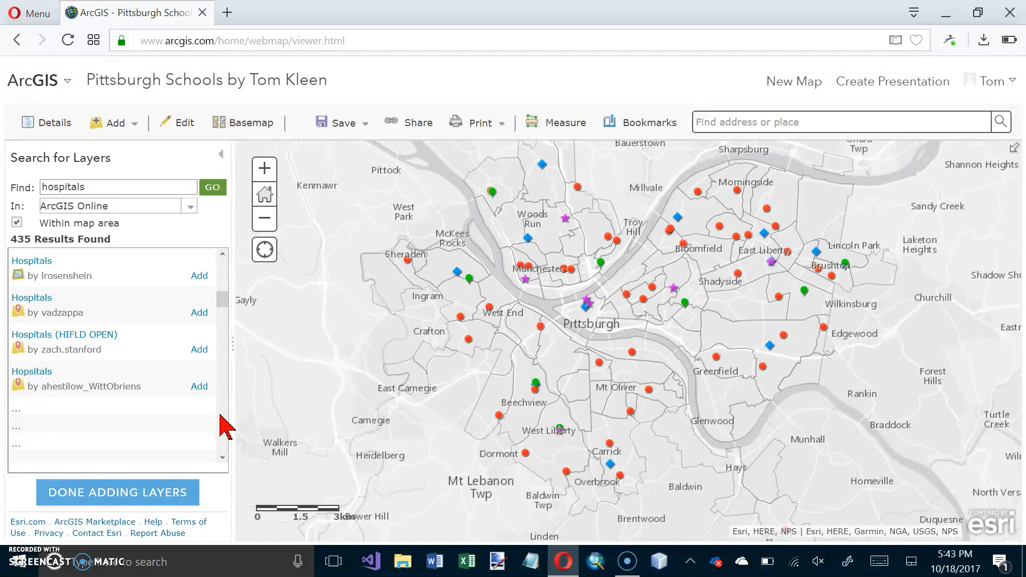
click(221, 417)
scroll(225, 425, down, 8)
scroll(226, 426, down, 6)
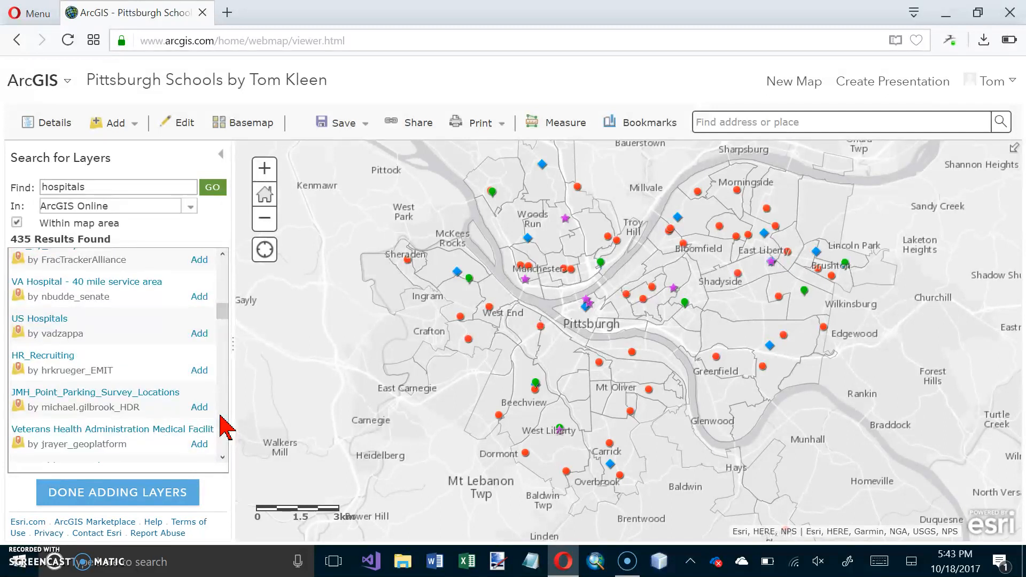
scroll(227, 426, down, 3)
scroll(226, 426, down, 3)
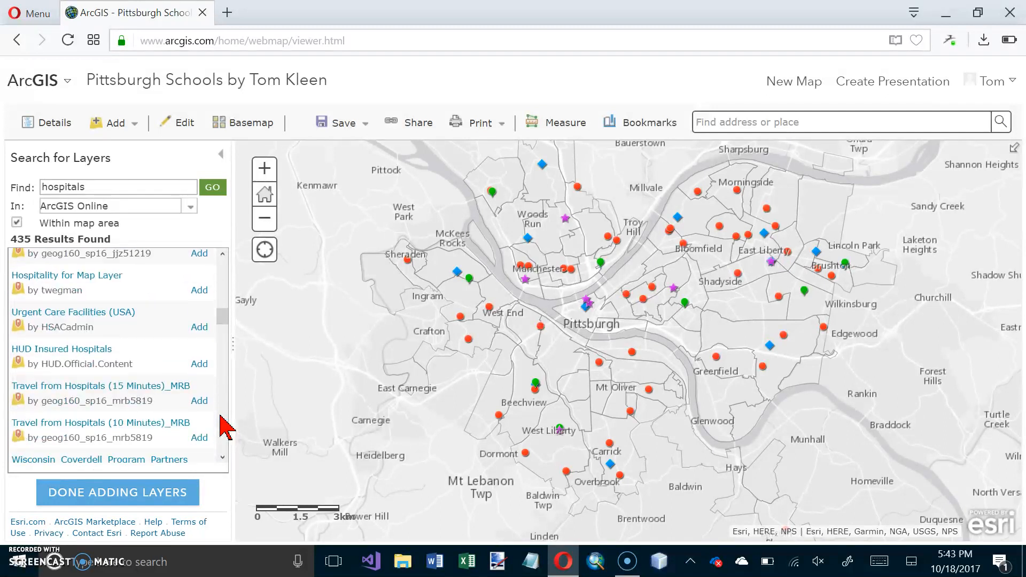
scroll(226, 426, down, 3)
scroll(226, 426, down, 3)
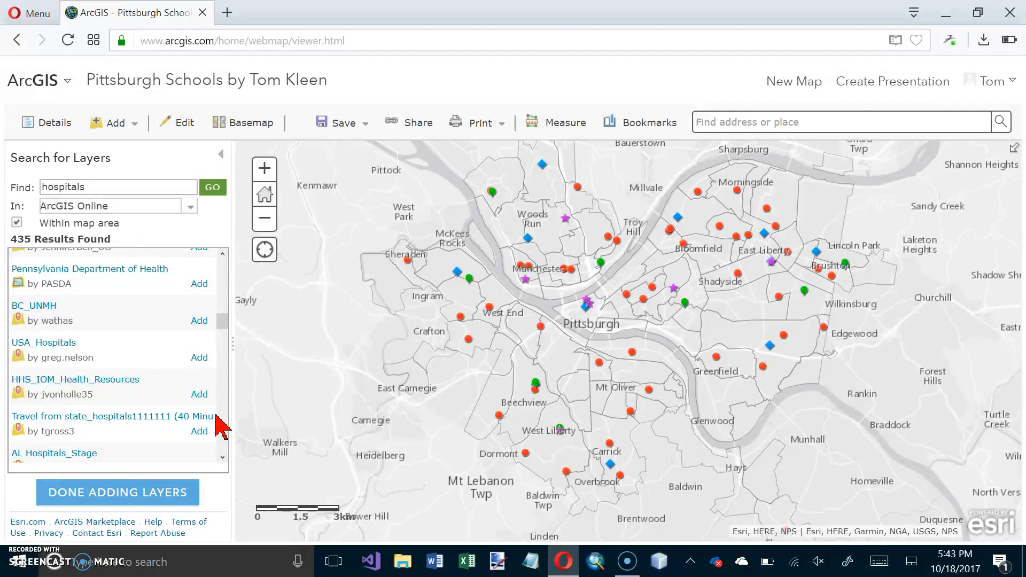
click(203, 303)
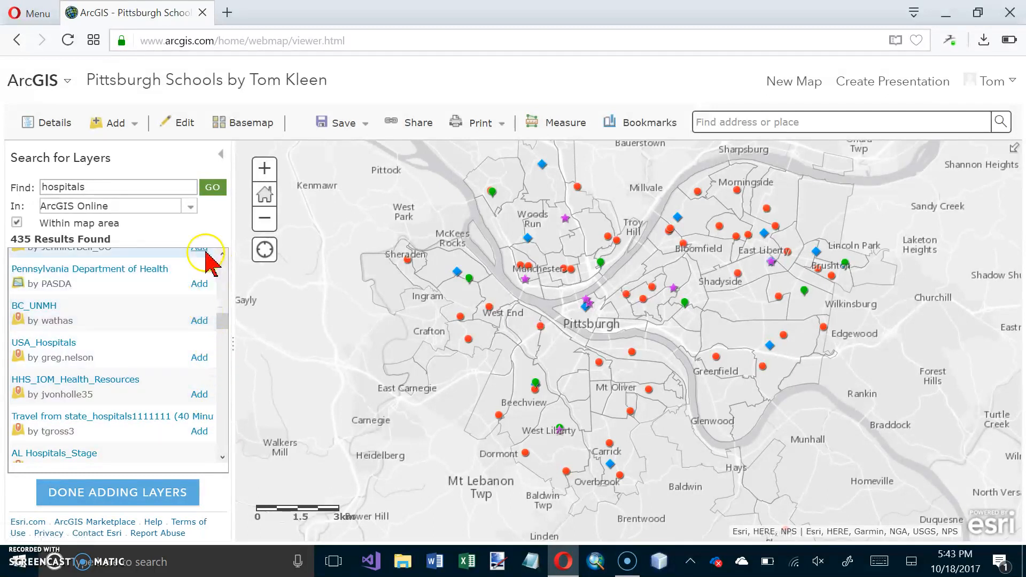
- Refine the layer search to "hospitals ushhs" and look through the results
click(99, 187)
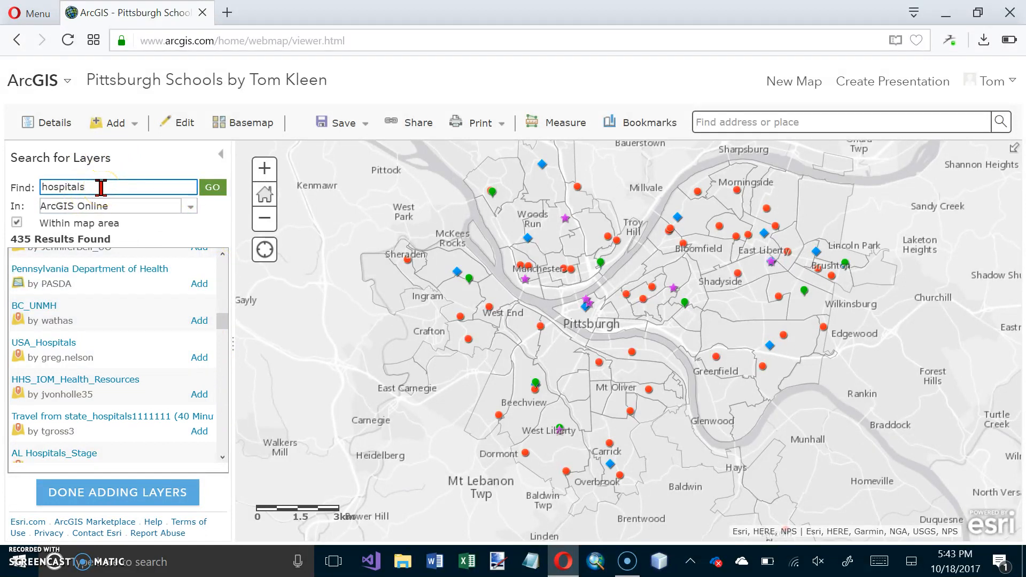
text(ushhs)
key(Return)
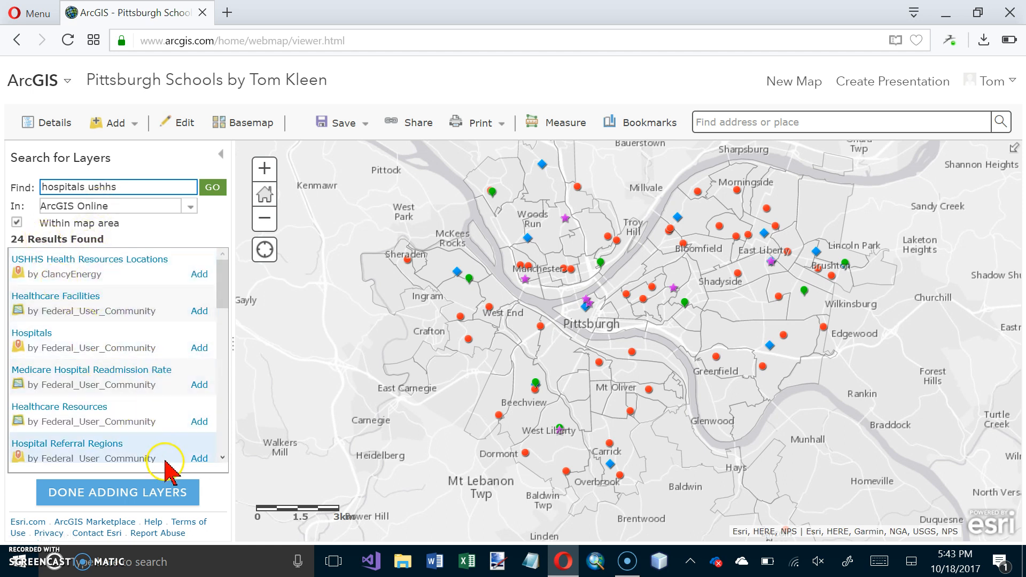
scroll(225, 436, down, 3)
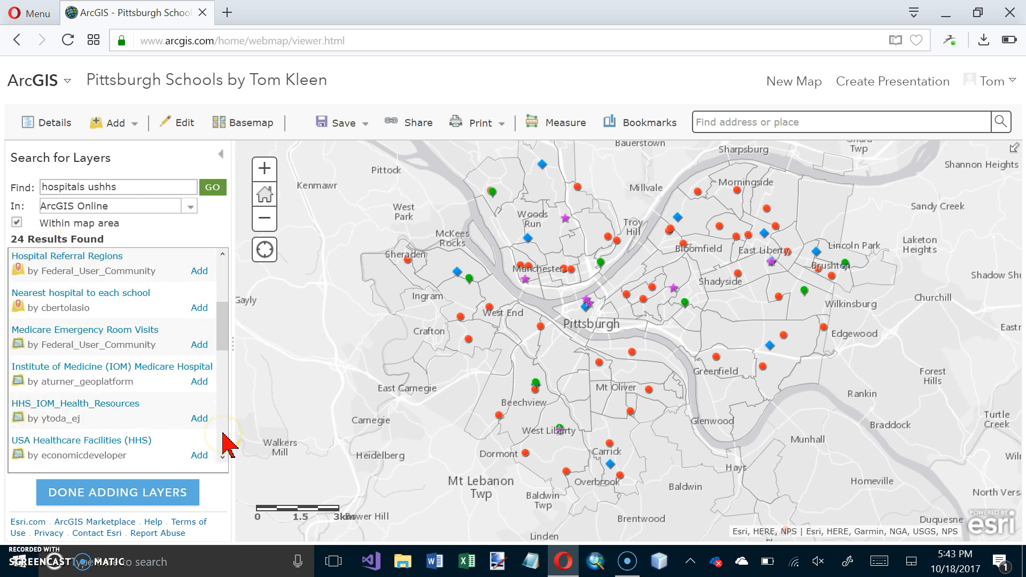
scroll(228, 445, down, 3)
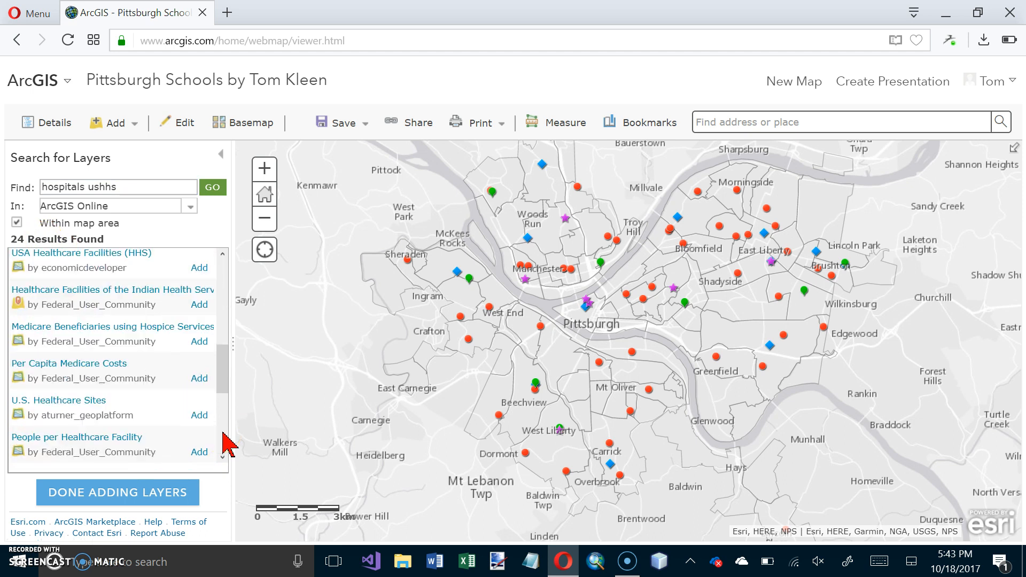
scroll(229, 445, down, 3)
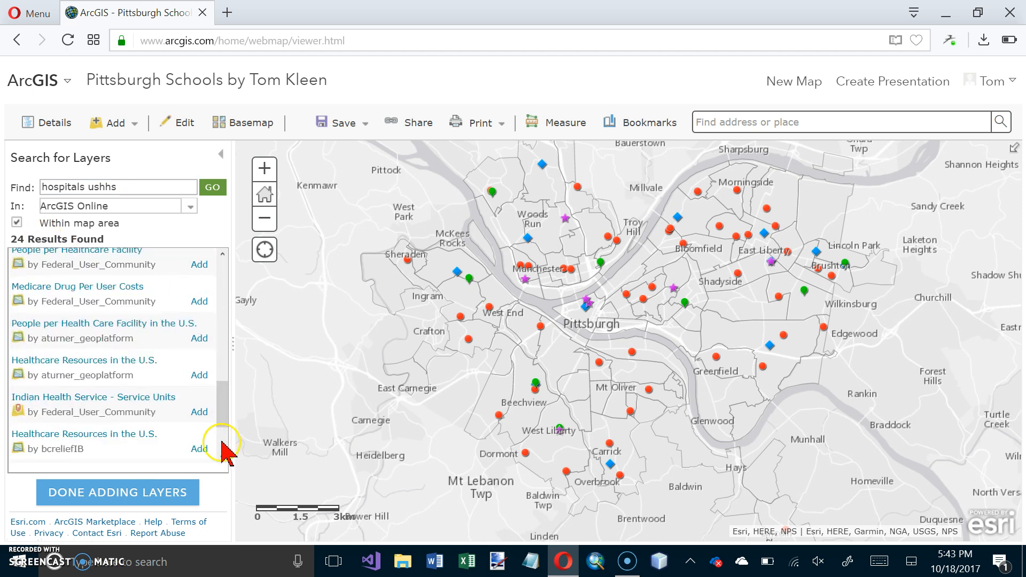
click(223, 444)
drag(222, 442, 243, 276)
- Shorten the layer search term back to "hospitals" and rerun the search
click(134, 187)
key(BackSpace)
key(BackSpace)
key(BackSpace)
key(BackSpace)
key(BackSpace)
key(BackSpace)
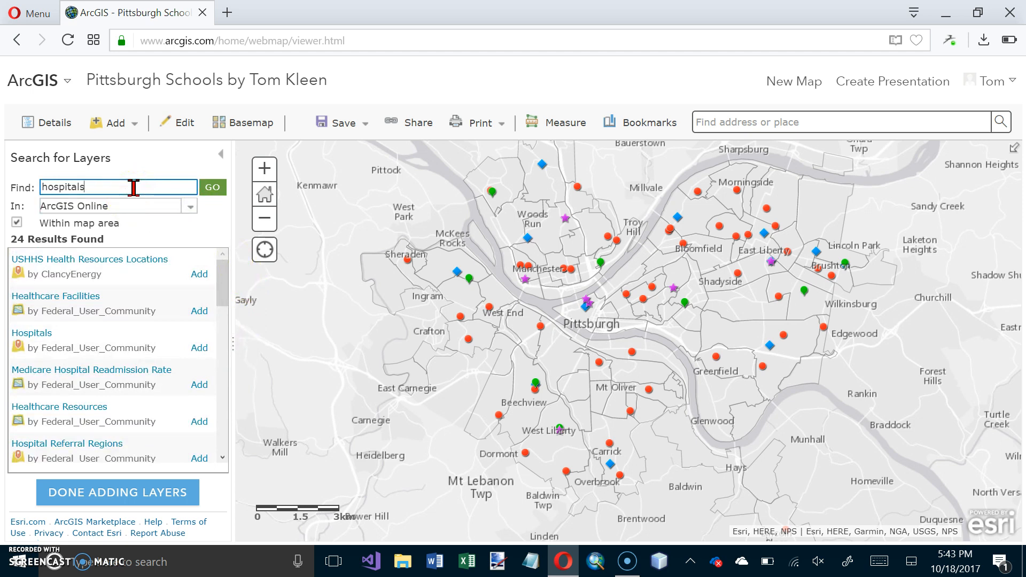
click(211, 189)
click(212, 189)
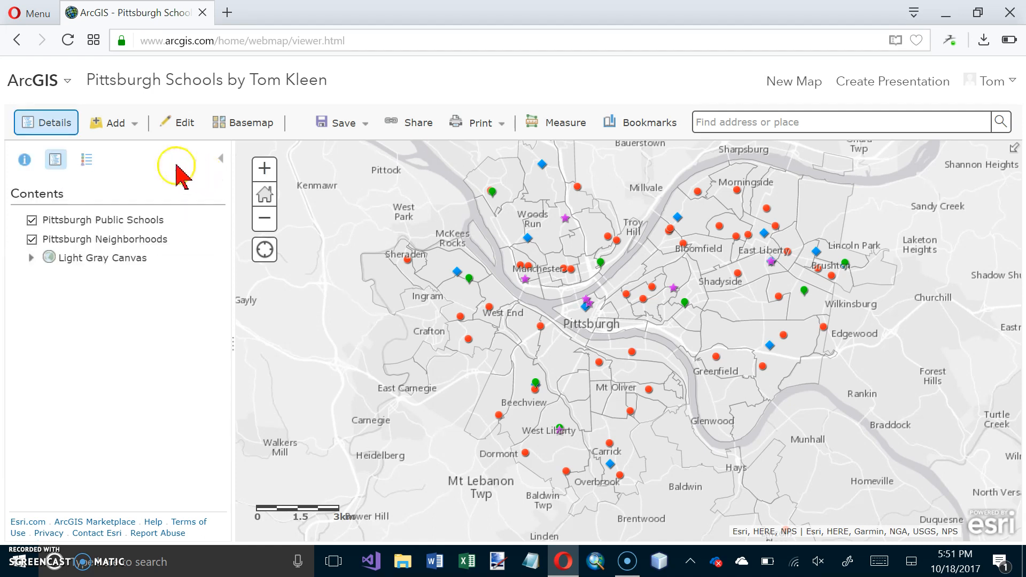
- Reopen the layer search, view the summary of USHHS Health Resources Locations, and leave the search without adding a layer
click(136, 123)
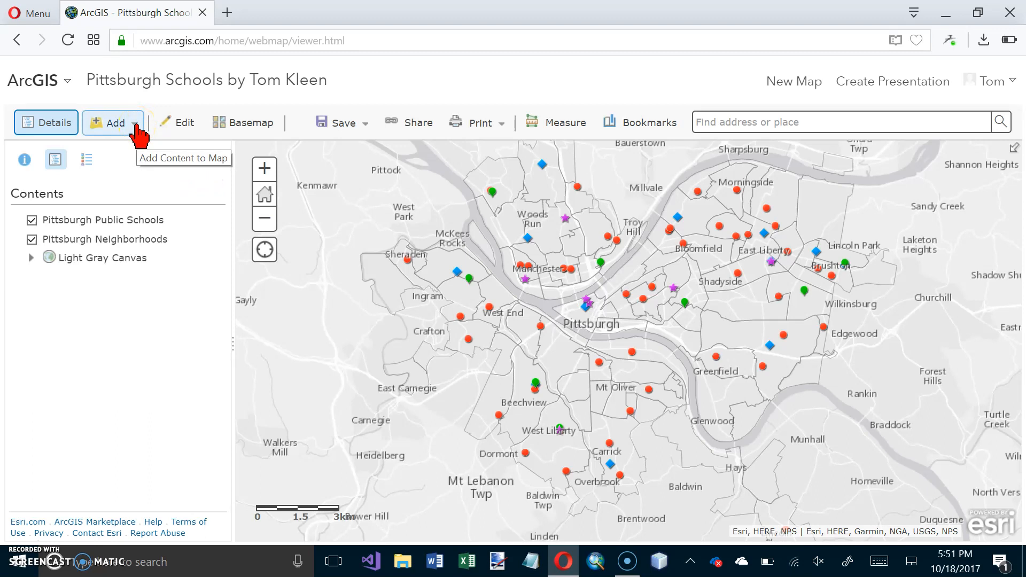
click(135, 127)
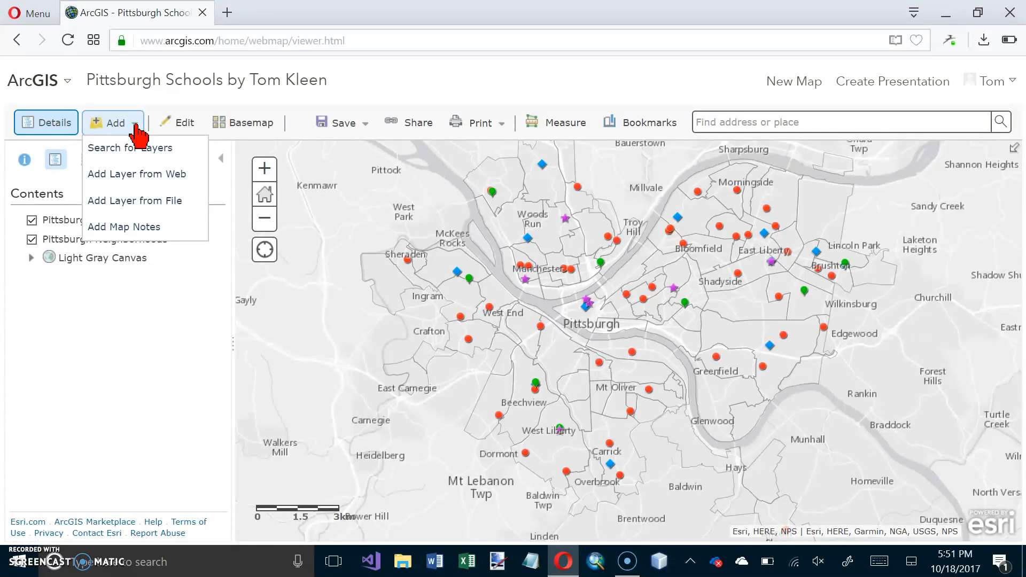
click(137, 148)
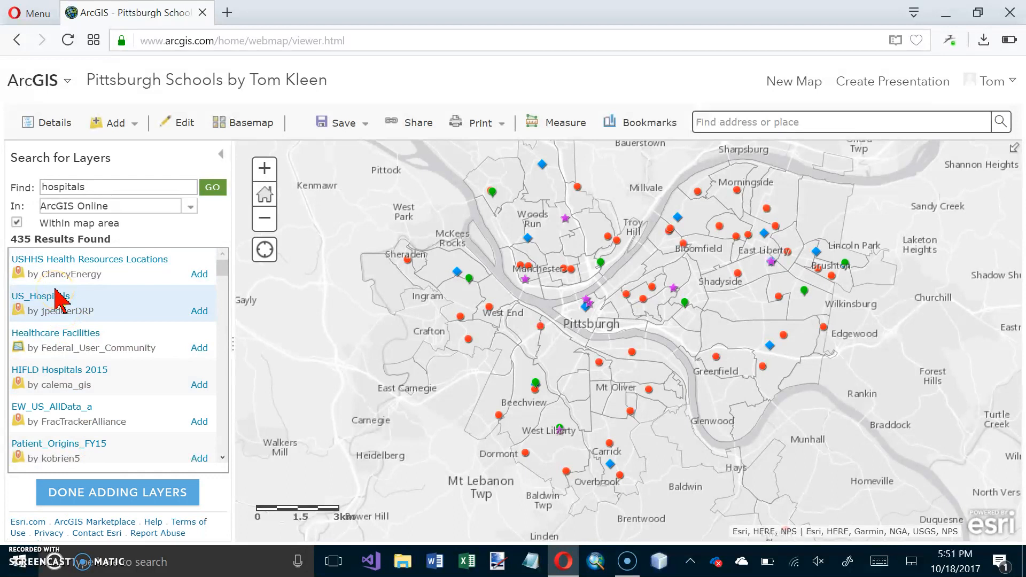
click(16, 260)
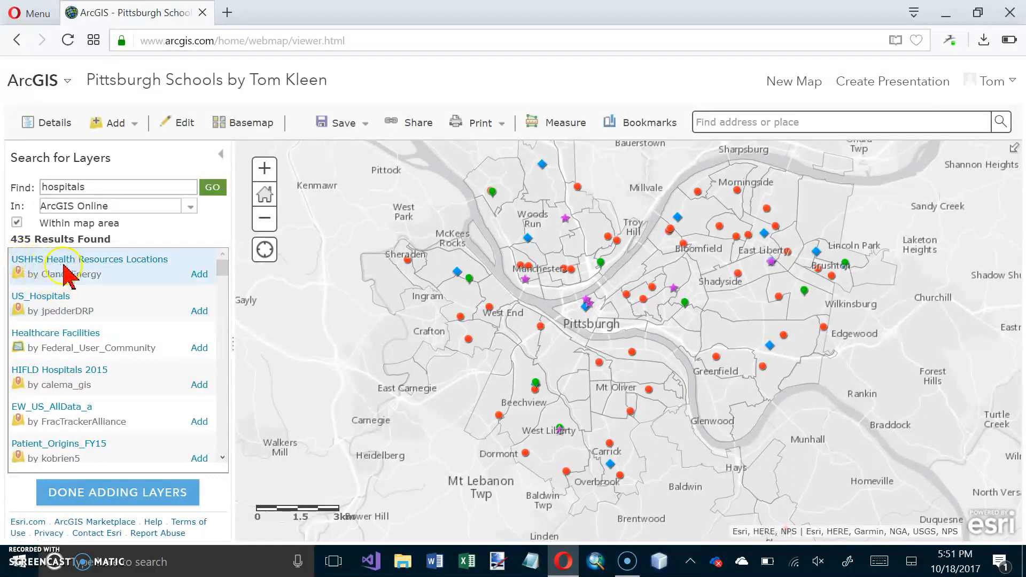
click(110, 264)
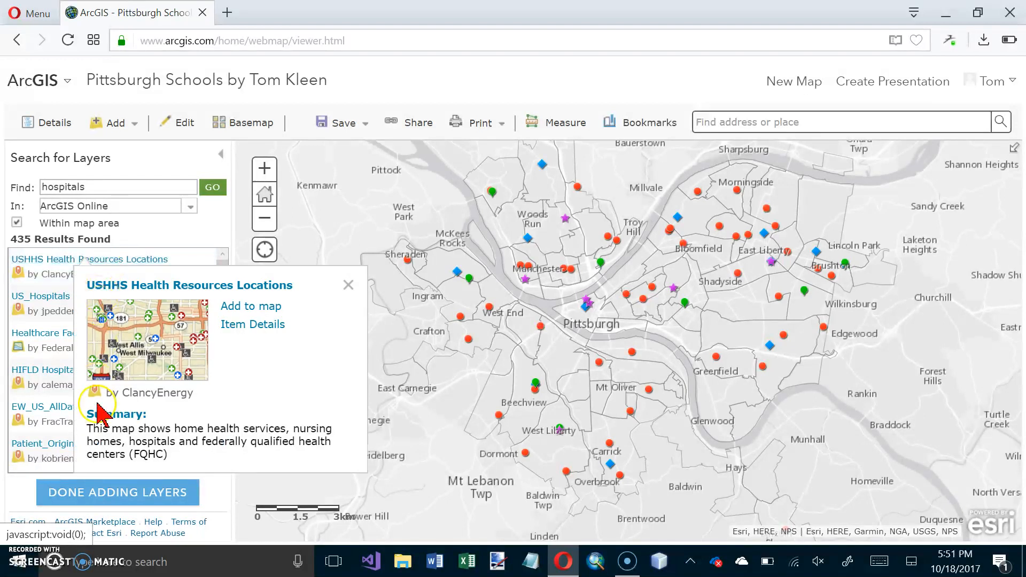
click(107, 496)
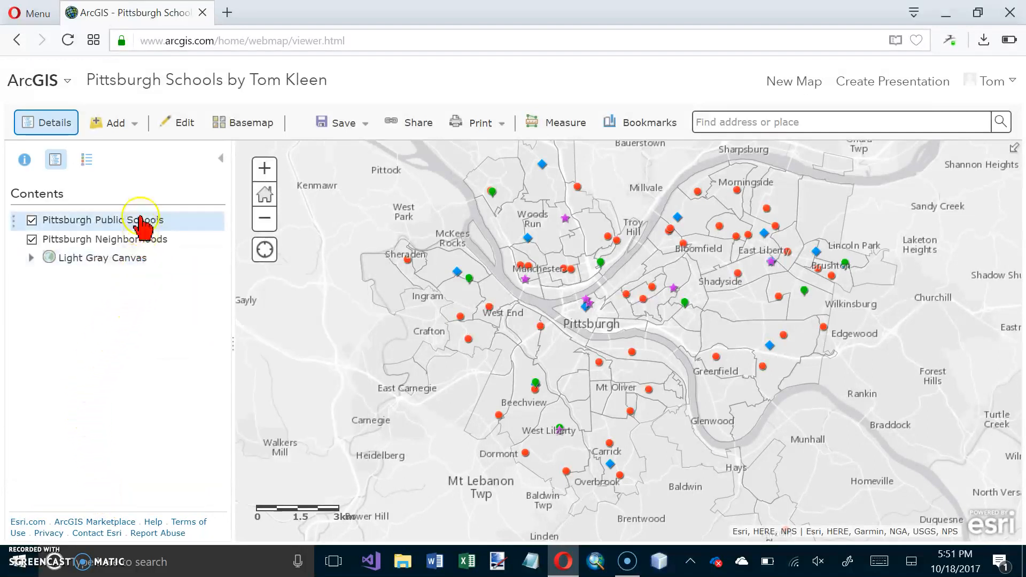
- Add the USHHS Health Resources Locations layer from the hospitals search results to the map
click(134, 124)
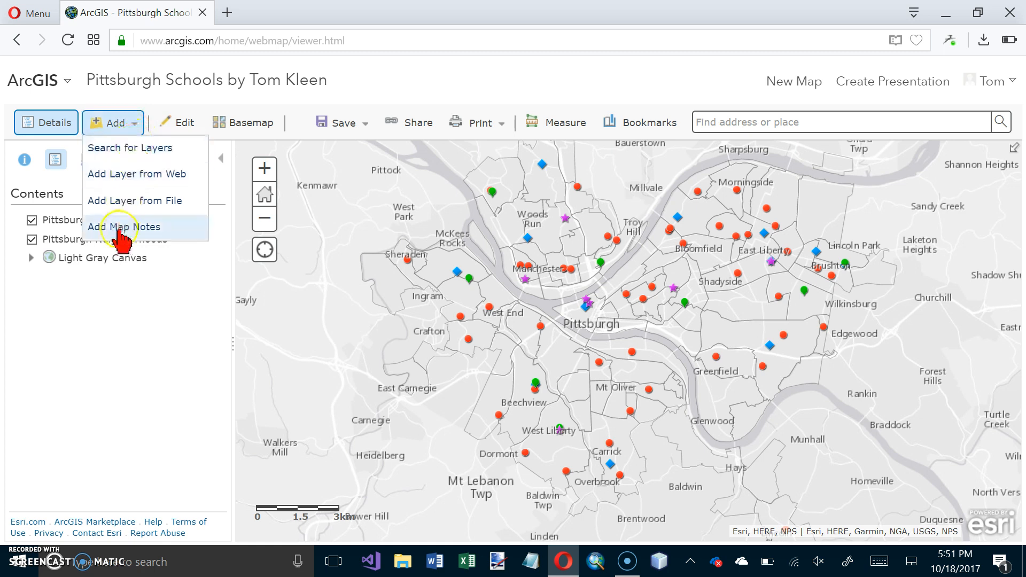
click(124, 151)
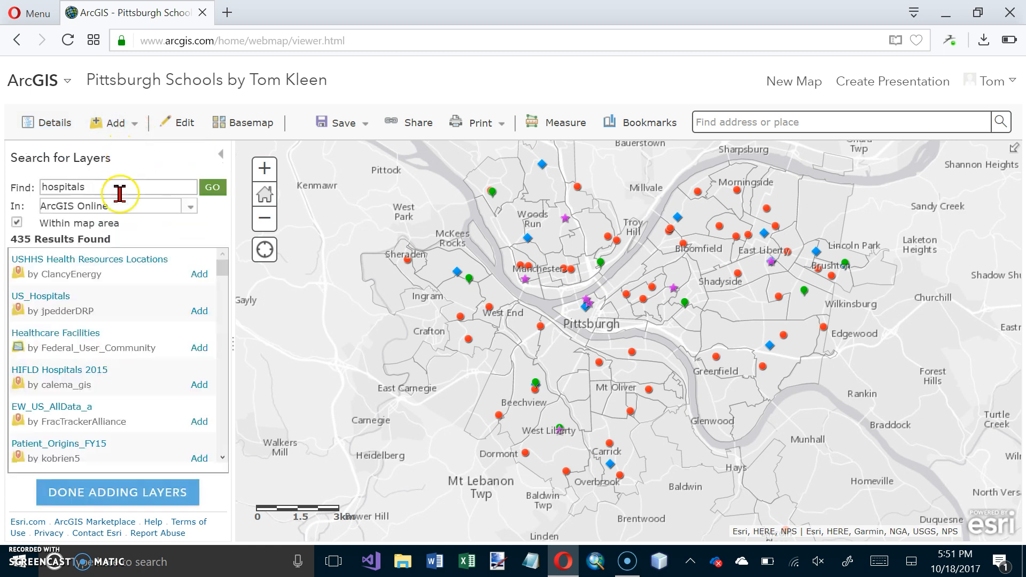
click(197, 275)
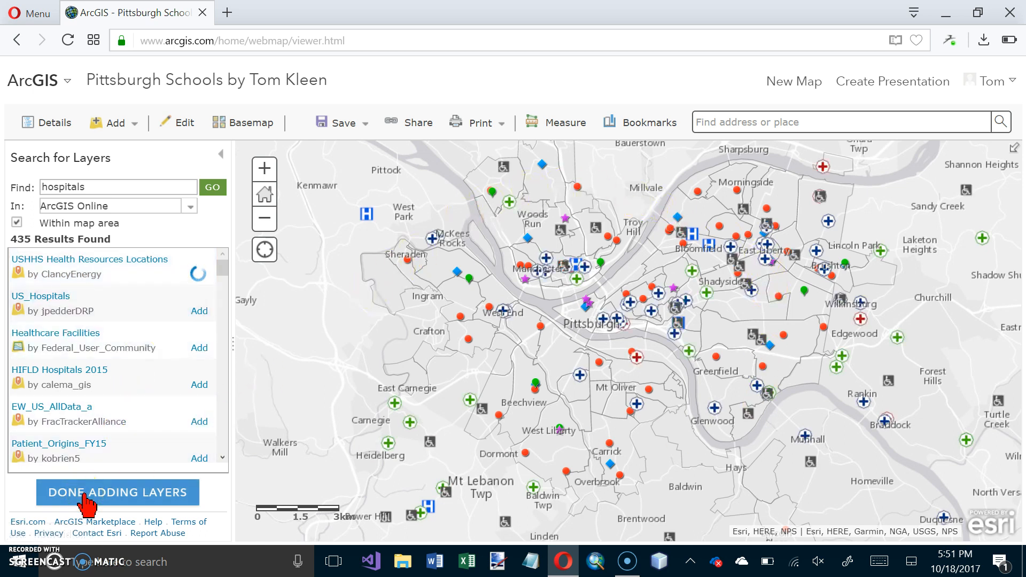
- Finish adding layers and hide the USHHS NursingHomes, HomeHealthServices, FederallyQualifiedHealthCenters and MedicalCenters layers, keeping Hospitals visible
click(102, 493)
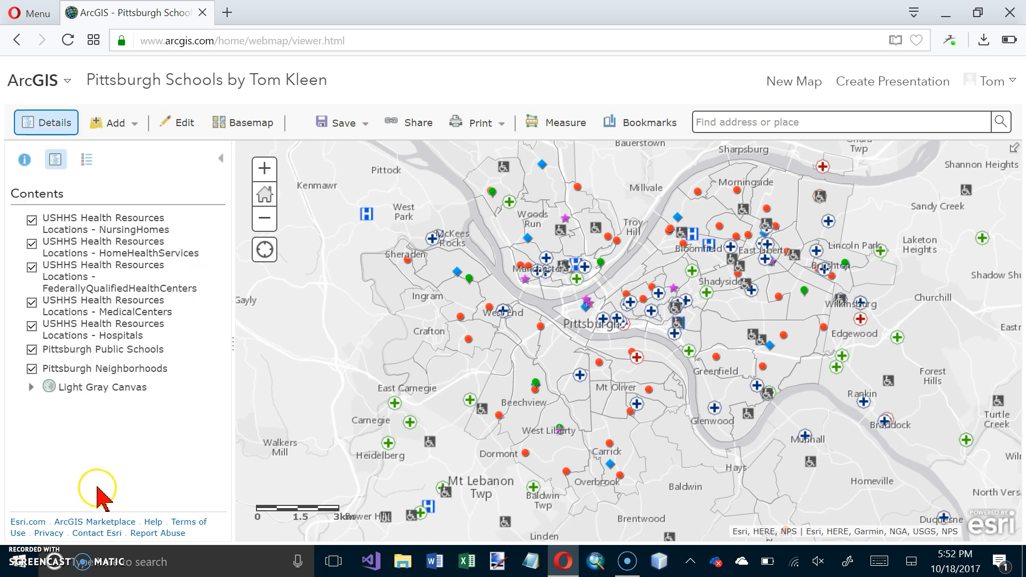
click(47, 350)
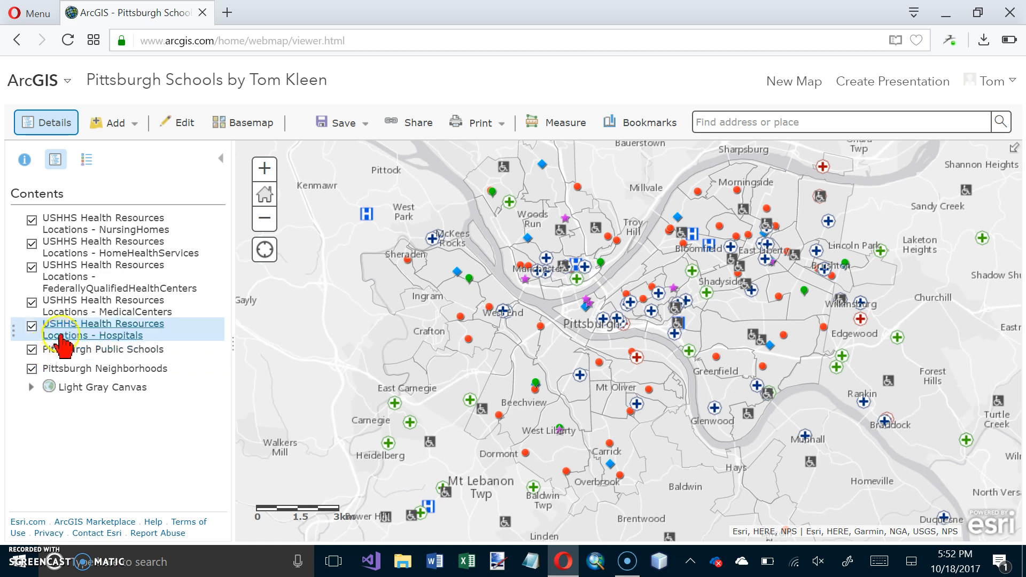
click(31, 220)
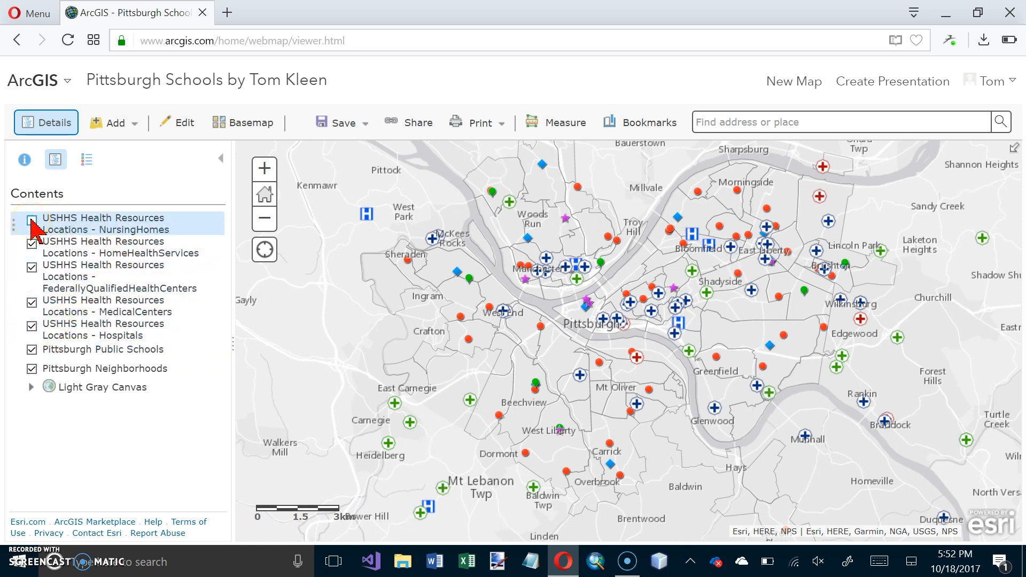
click(31, 245)
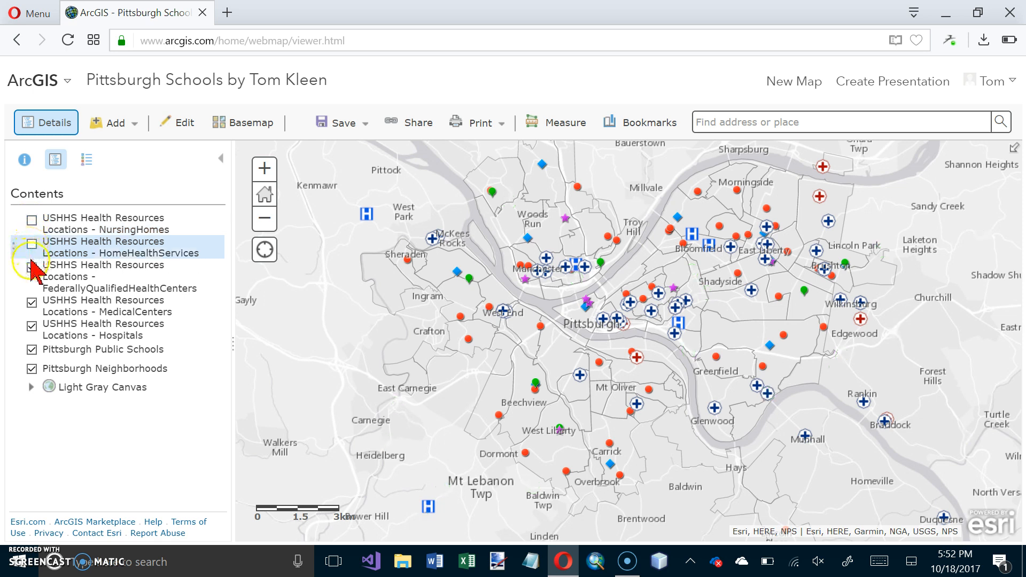
click(31, 267)
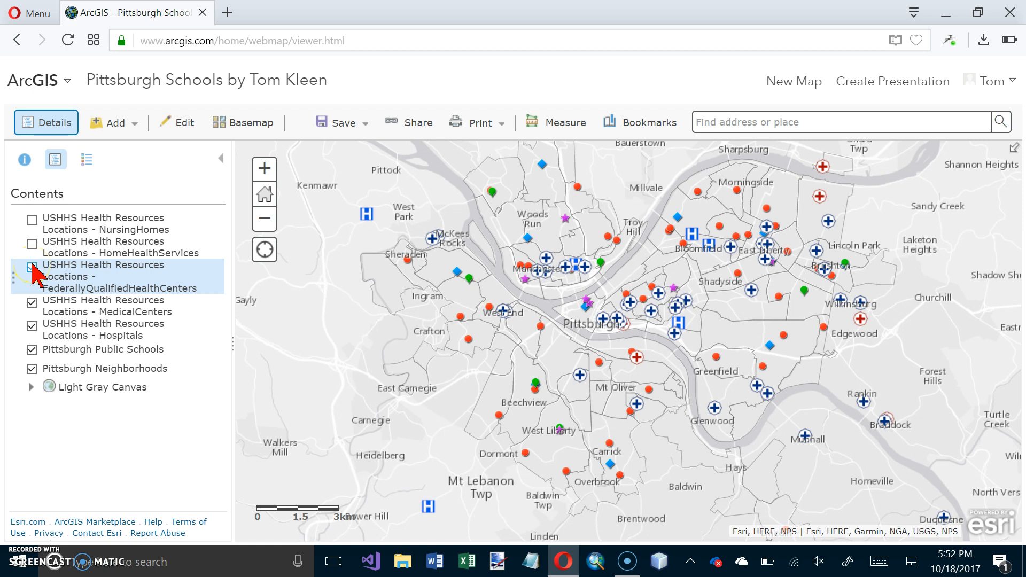
click(32, 303)
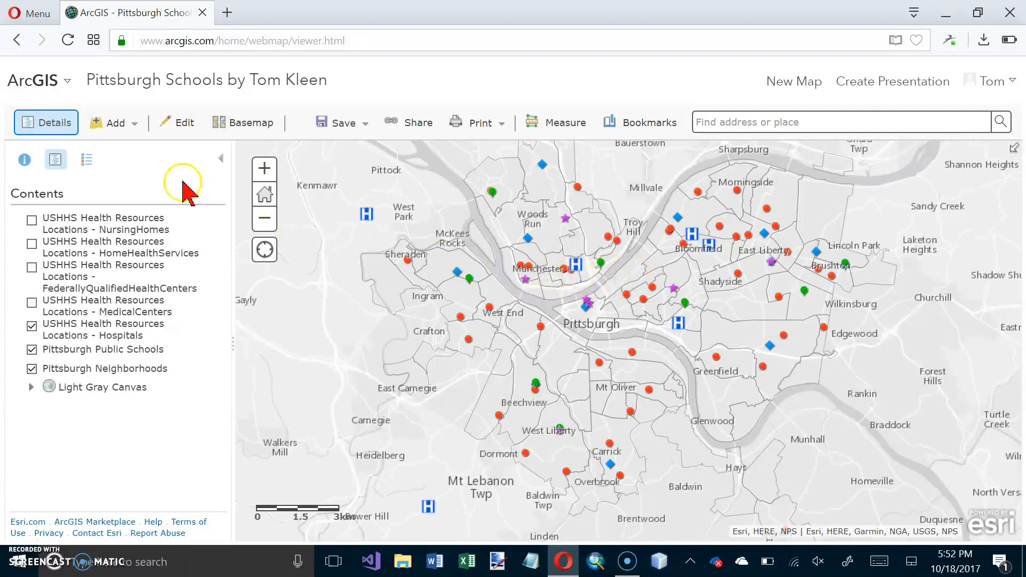
- Show the map legend and save the Pittsburgh Schools map
click(91, 162)
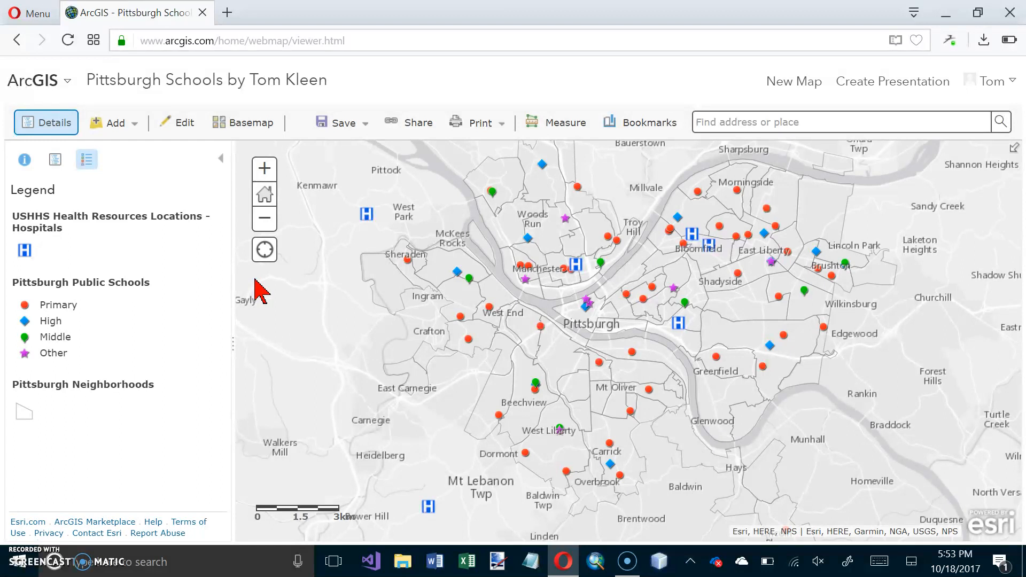
click(338, 126)
click(325, 145)
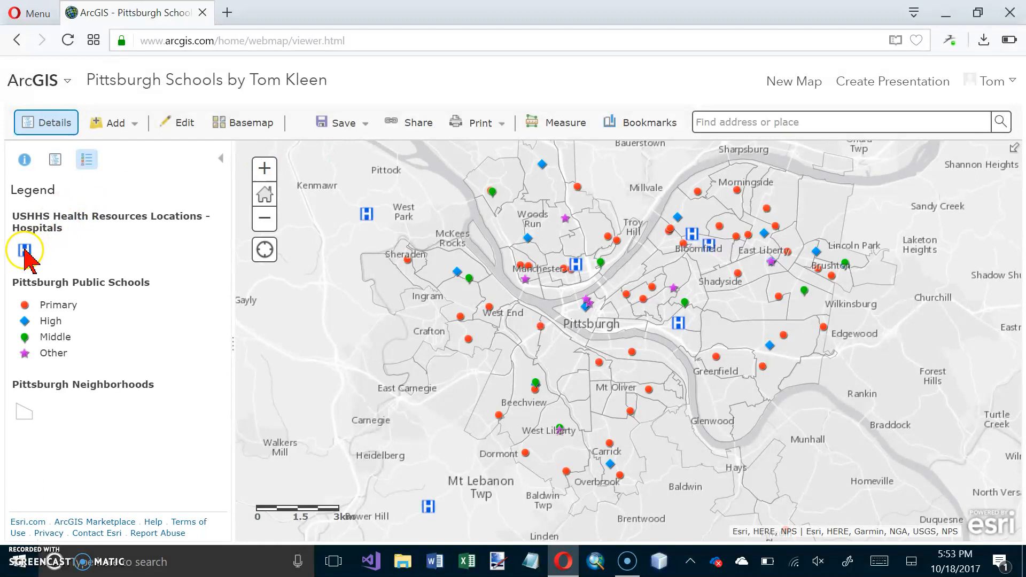
- Create labels for the USHHS Hospitals layer in the map contents, using the Name field as label text
click(56, 160)
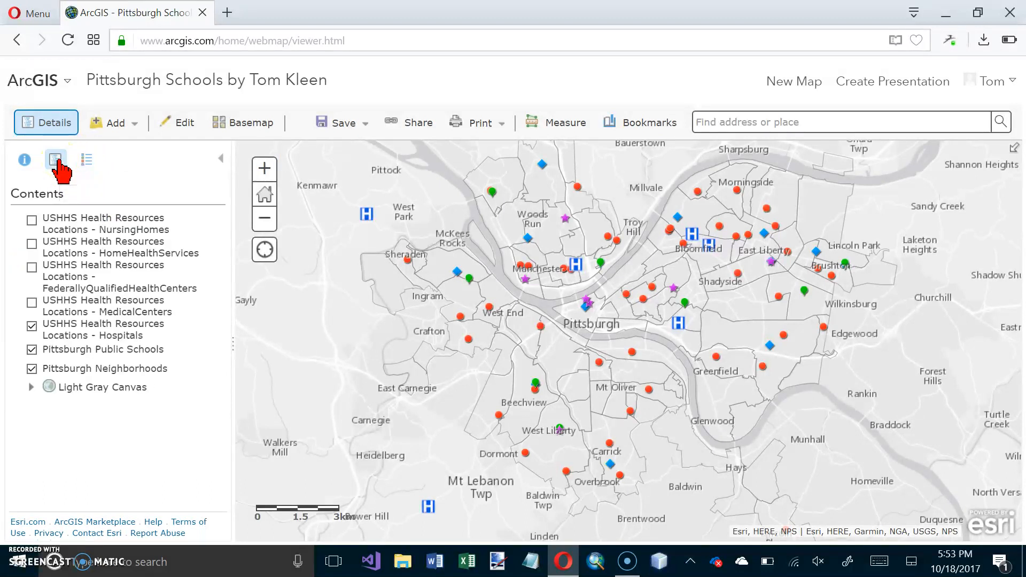
mouse_move(97, 328)
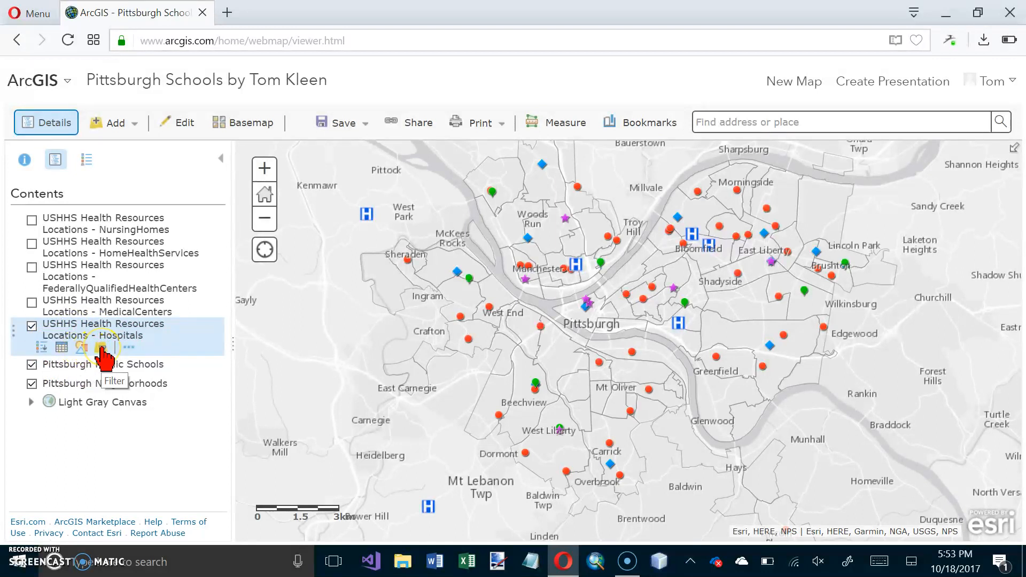
click(128, 347)
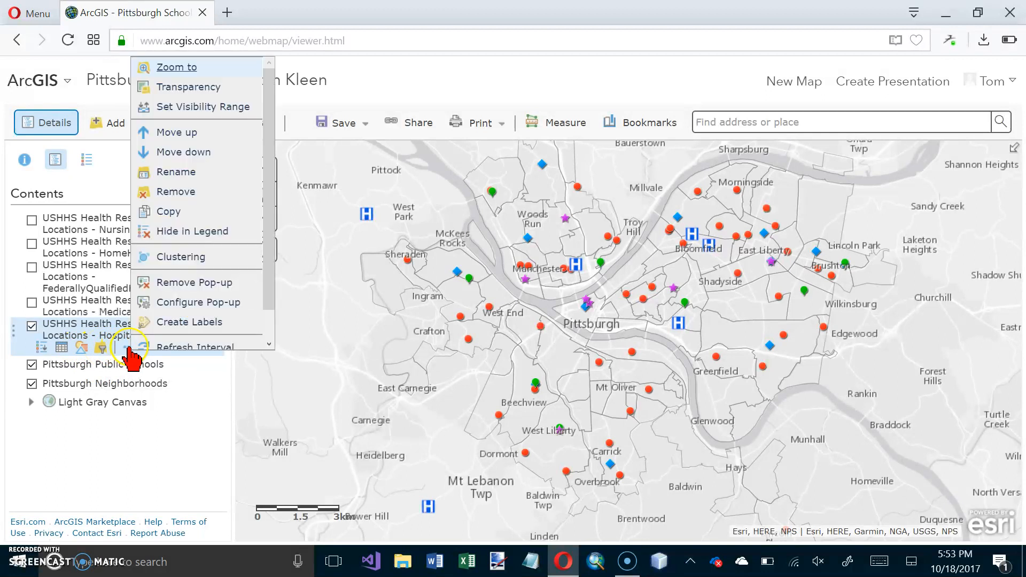
mouse_move(142, 348)
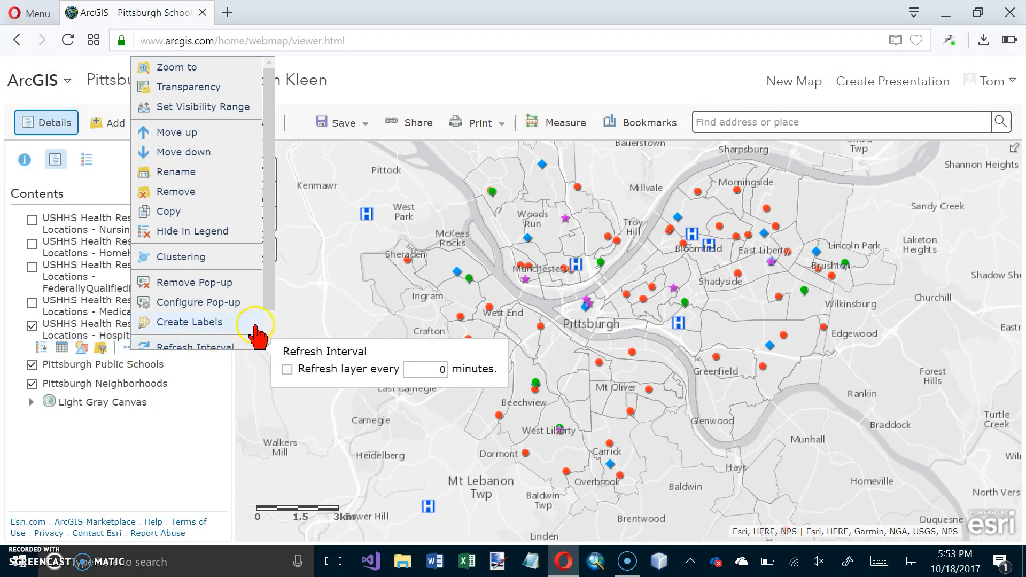
click(197, 323)
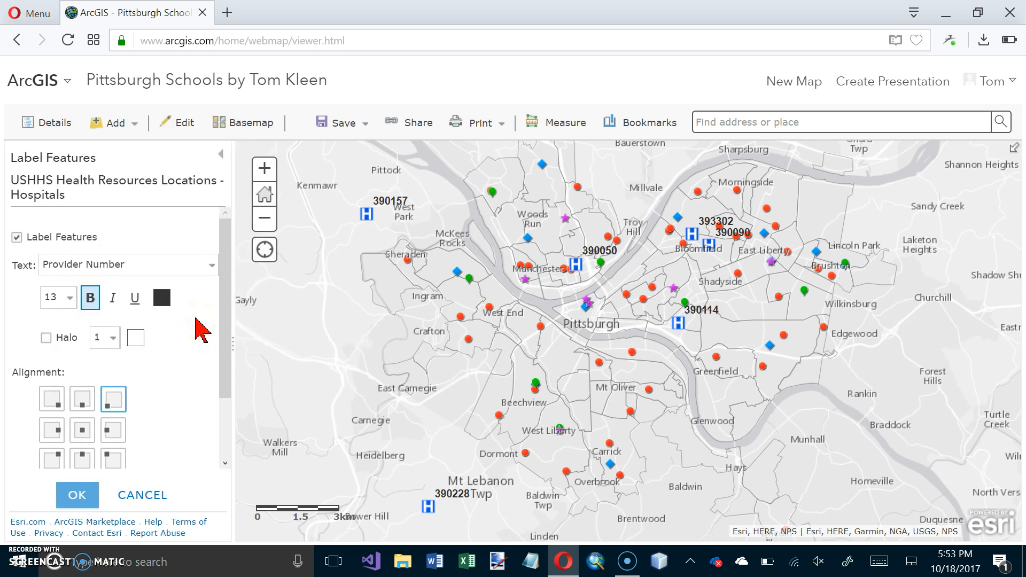
click(209, 265)
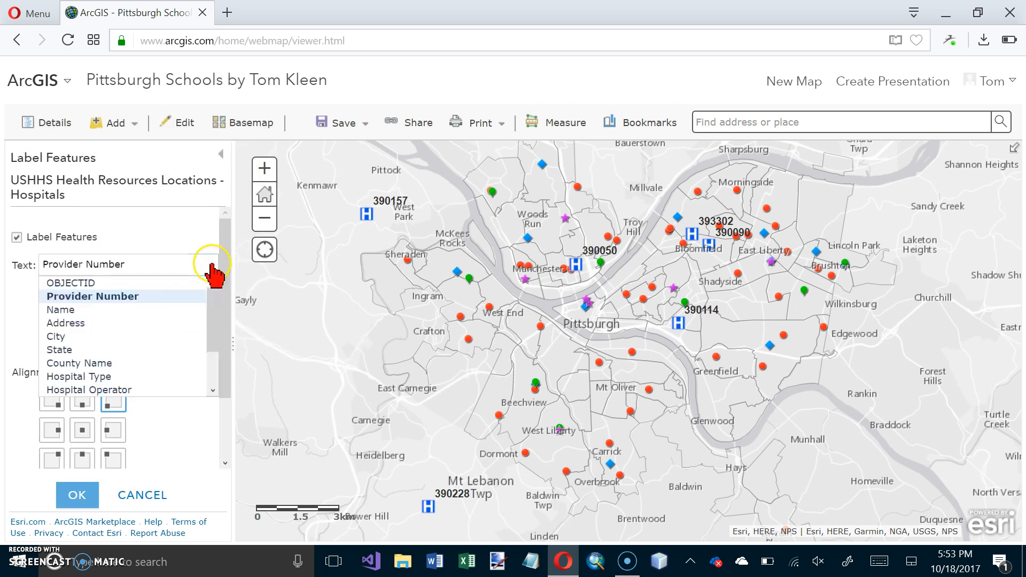
click(58, 311)
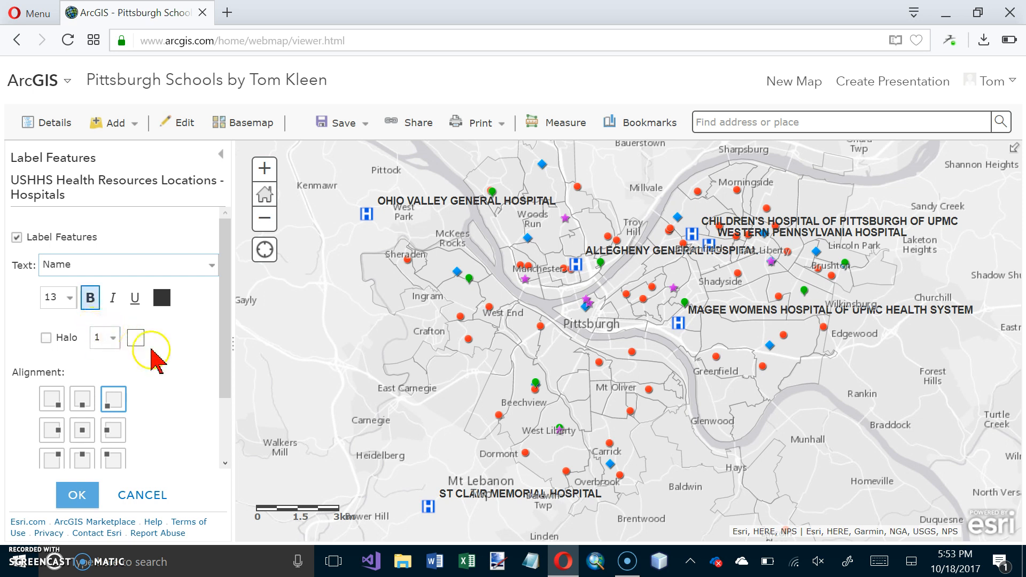
- Look through the label options and turn on the halo for the hospital name labels
drag(225, 378, 219, 454)
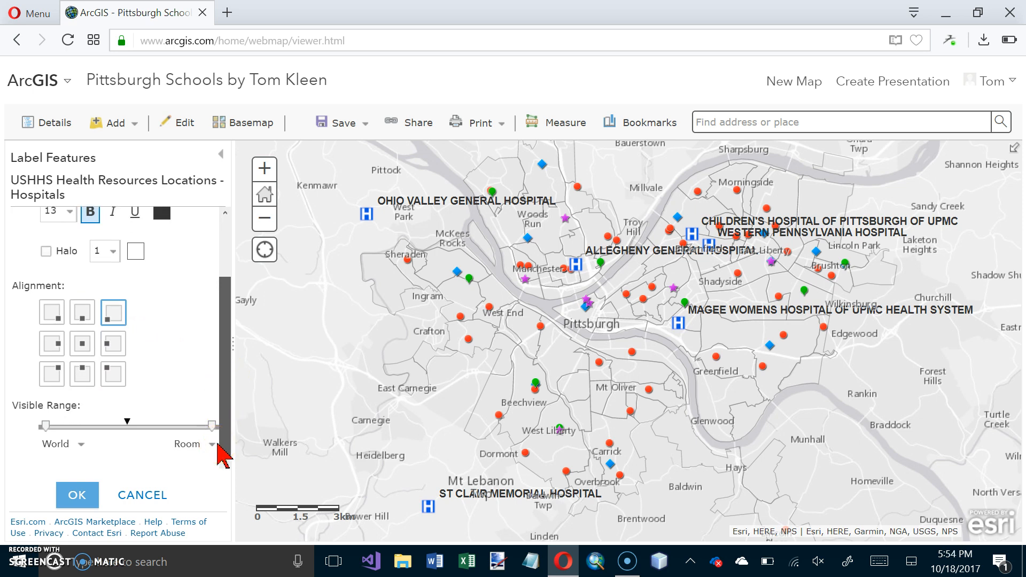
drag(217, 444, 234, 327)
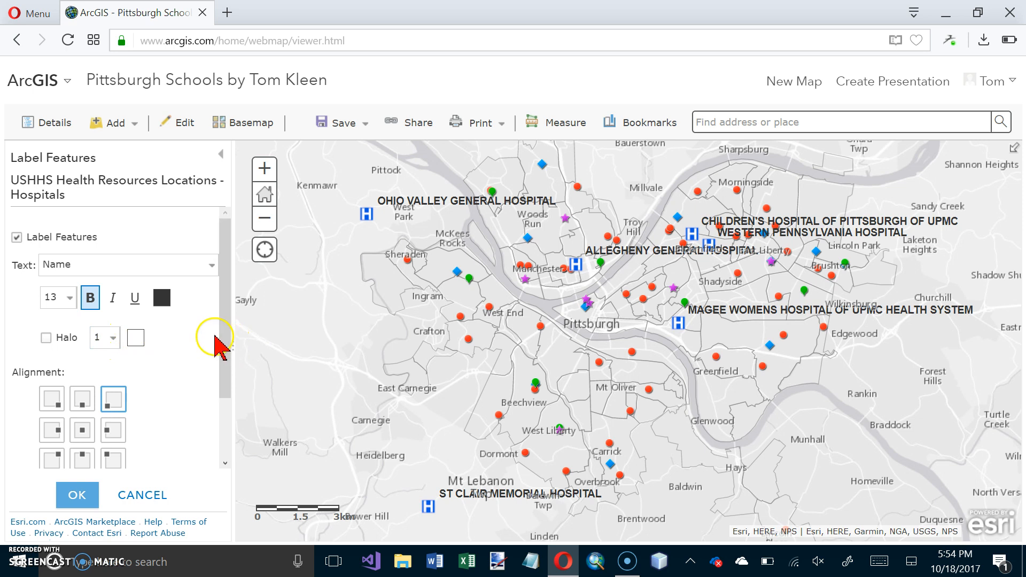
click(46, 337)
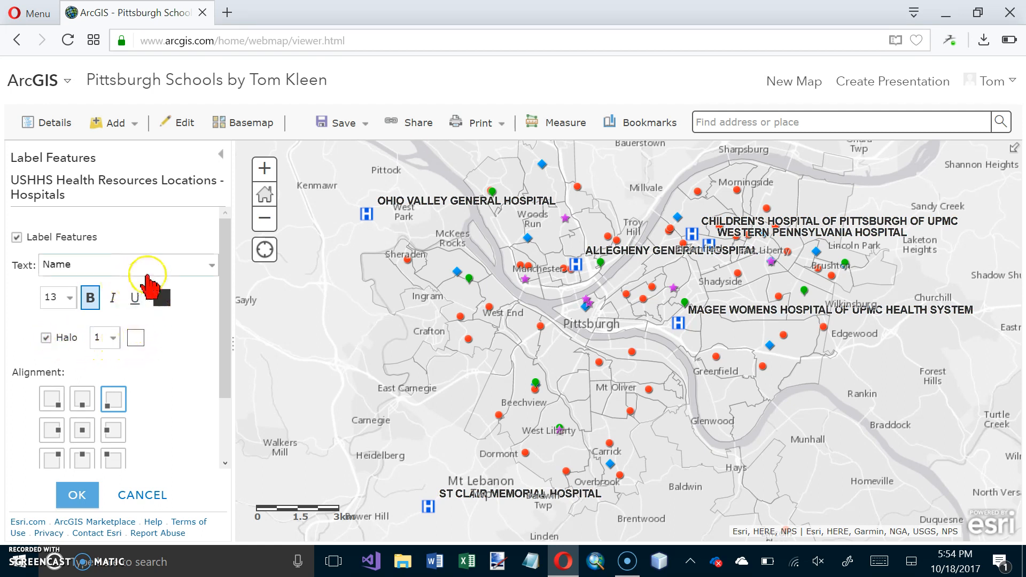
- Try the centered and below-left alignments for the hospital labels and return to the above-right alignment
drag(227, 267, 219, 320)
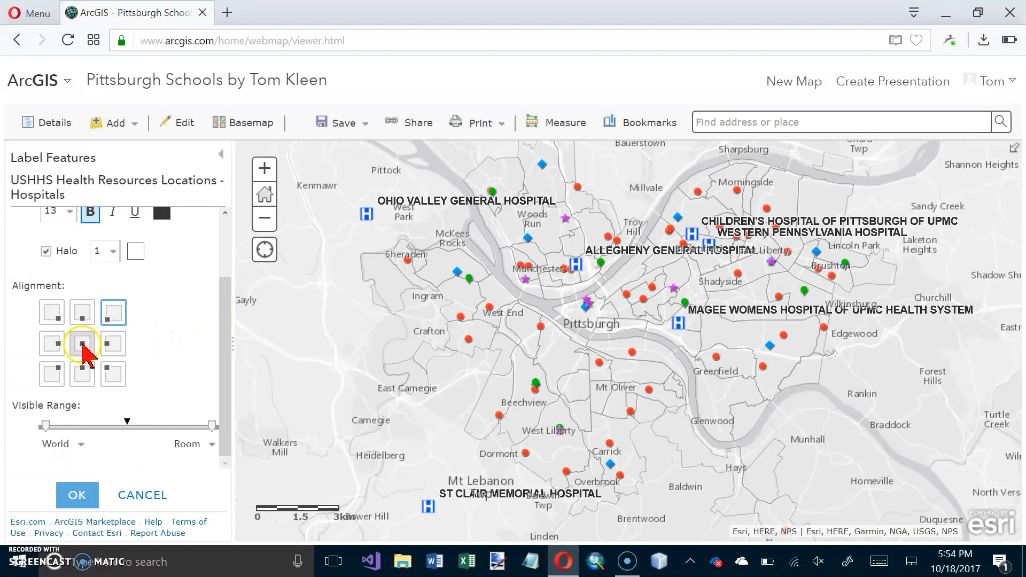
click(82, 346)
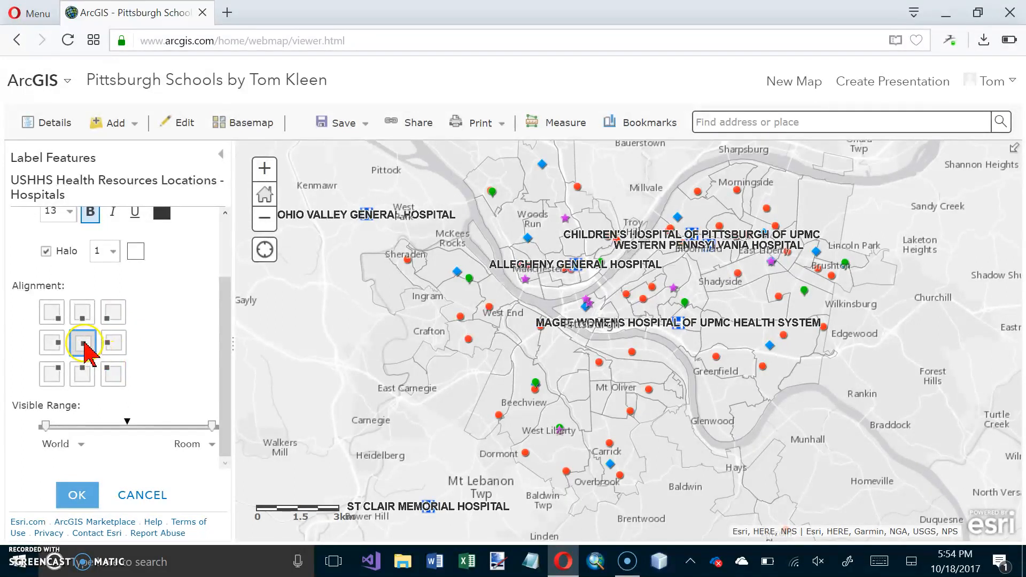
click(52, 373)
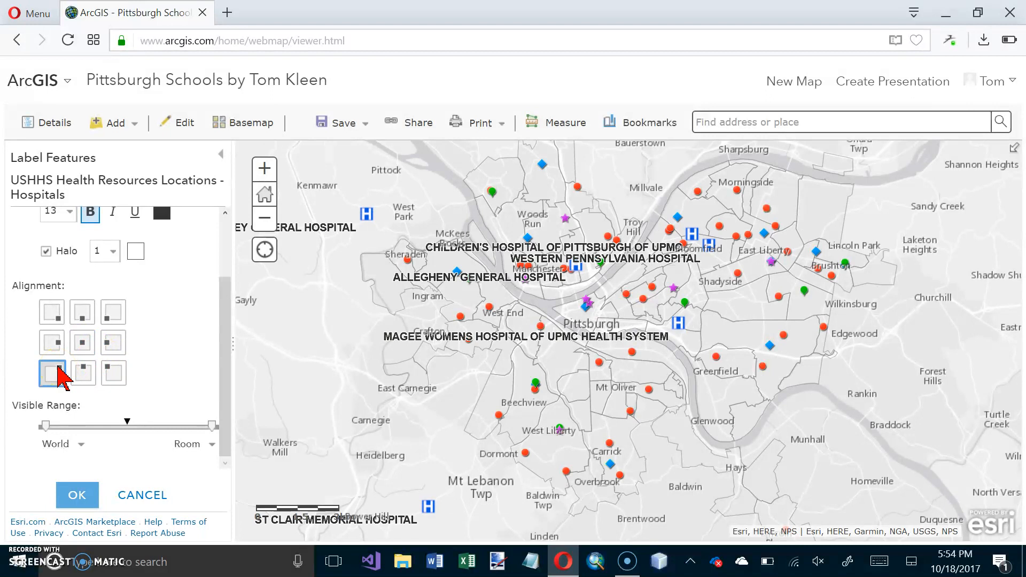
click(112, 313)
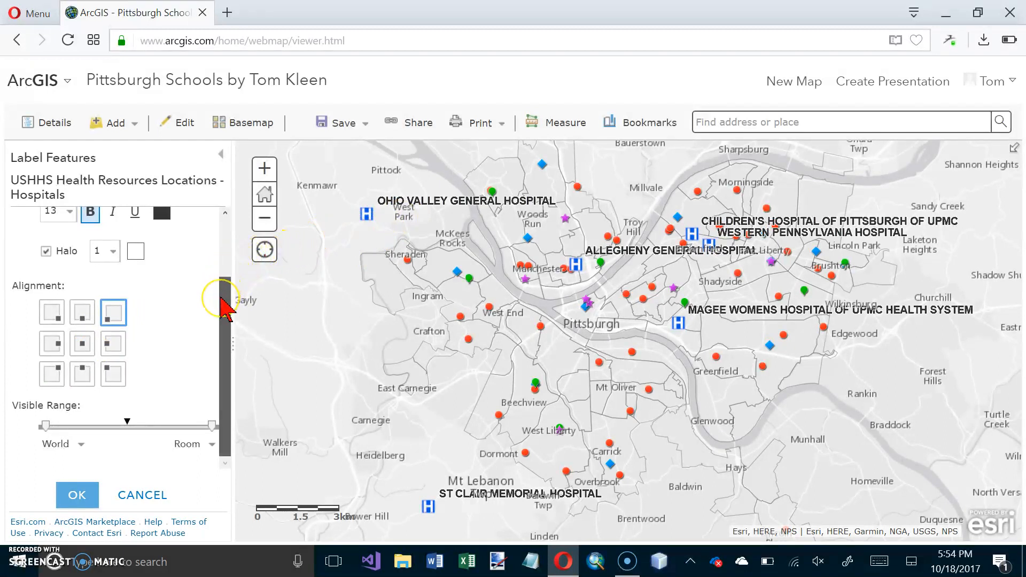
- Set the text color of the hospital name labels to blue
drag(221, 288, 222, 219)
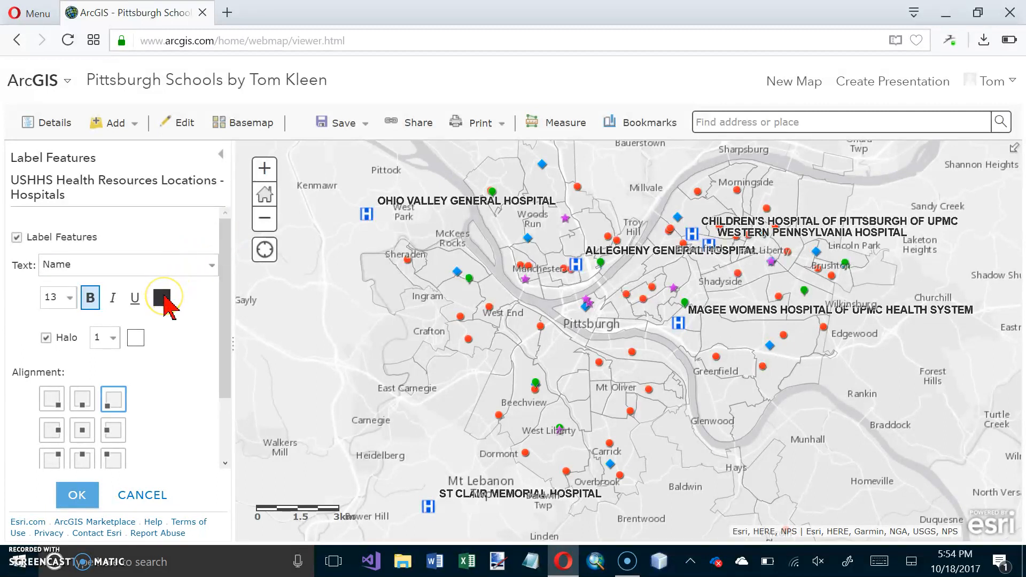
click(162, 298)
click(283, 395)
click(283, 401)
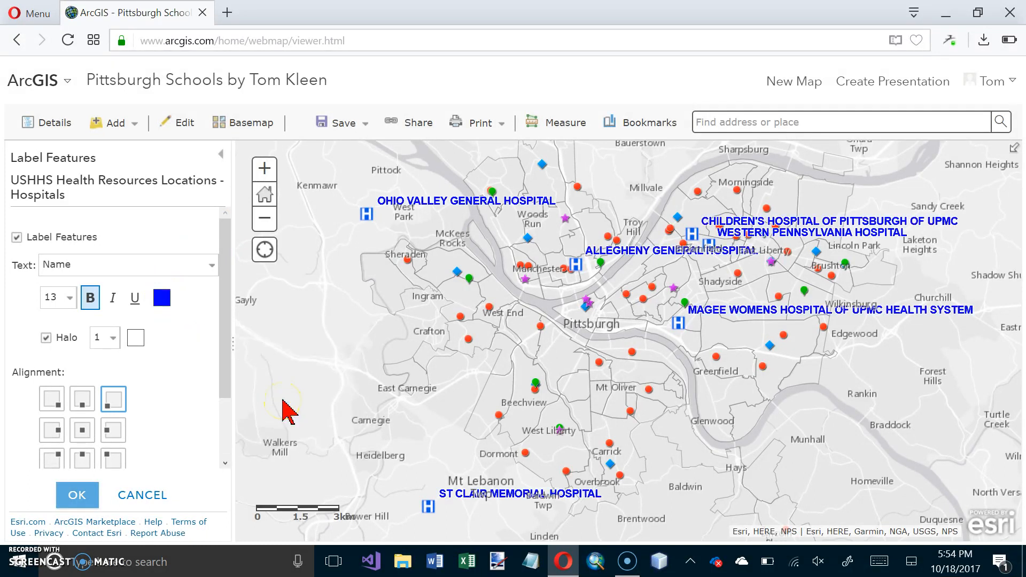
click(282, 389)
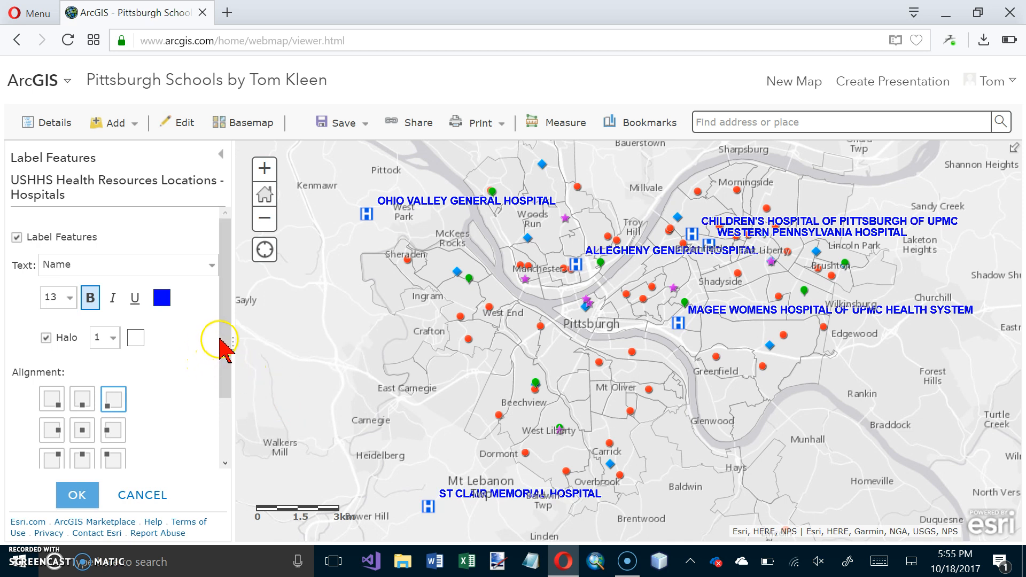
drag(226, 348, 207, 271)
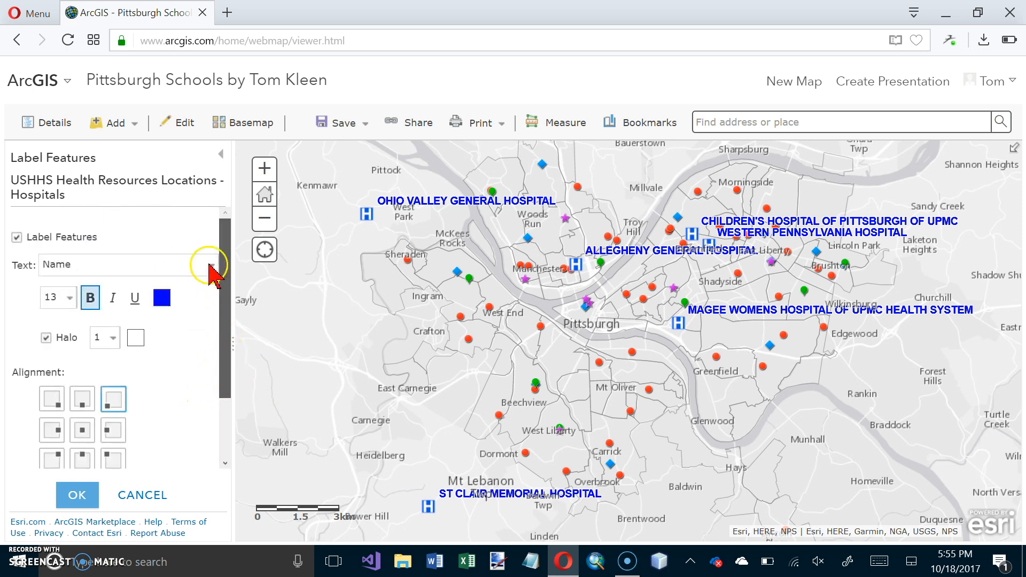
- Apply the hospital label settings and save the map
click(78, 495)
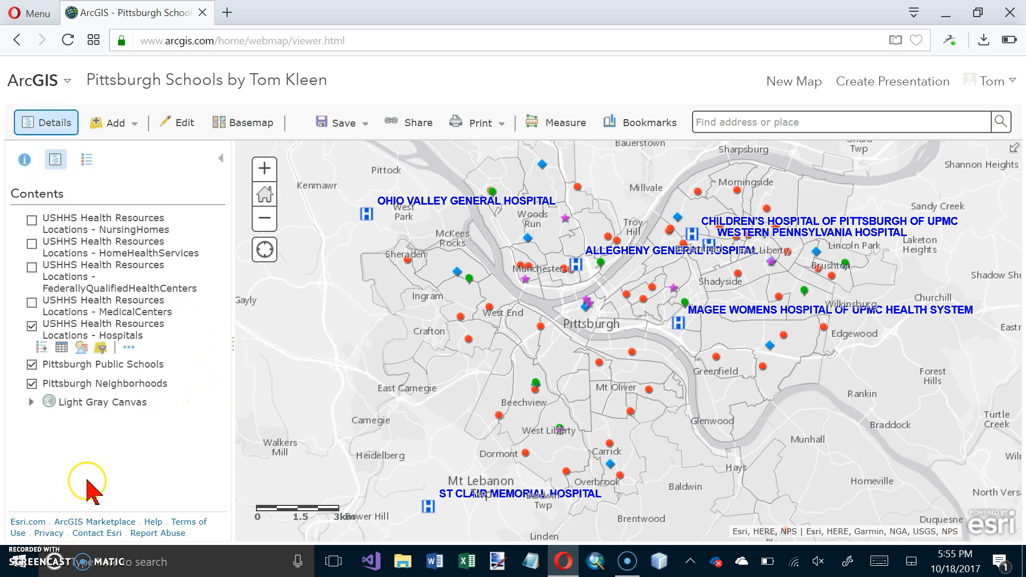
click(348, 130)
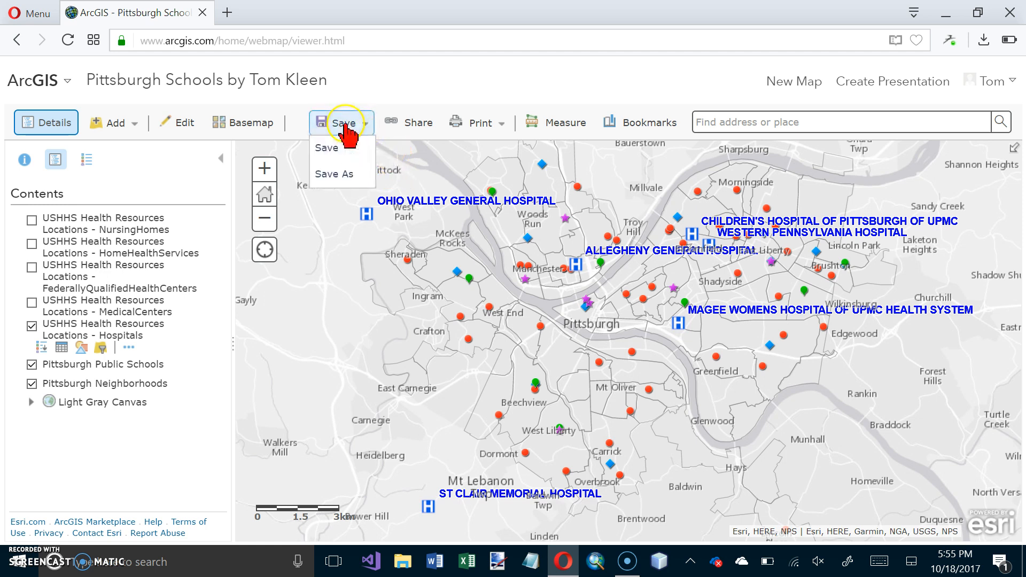
click(327, 148)
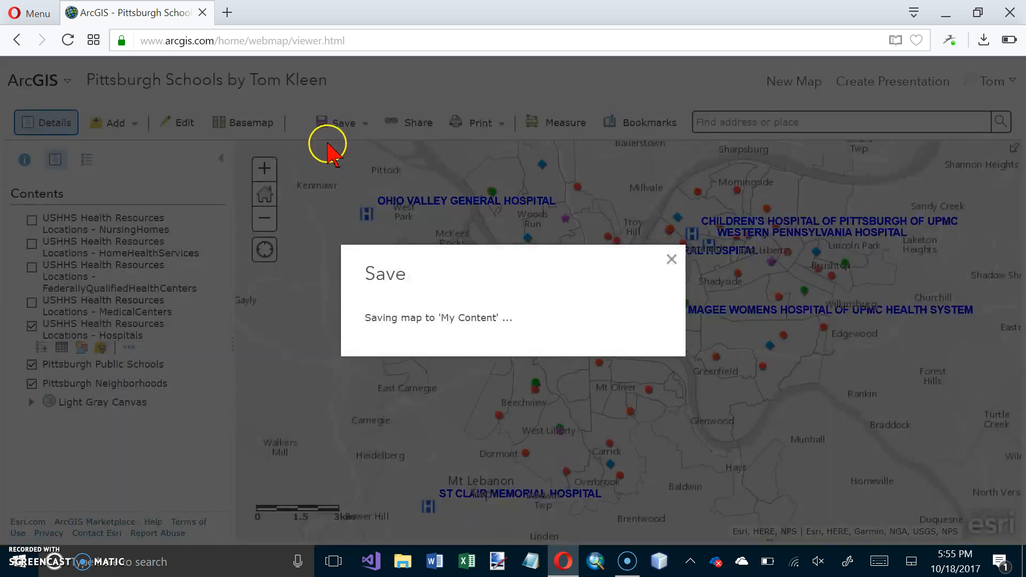